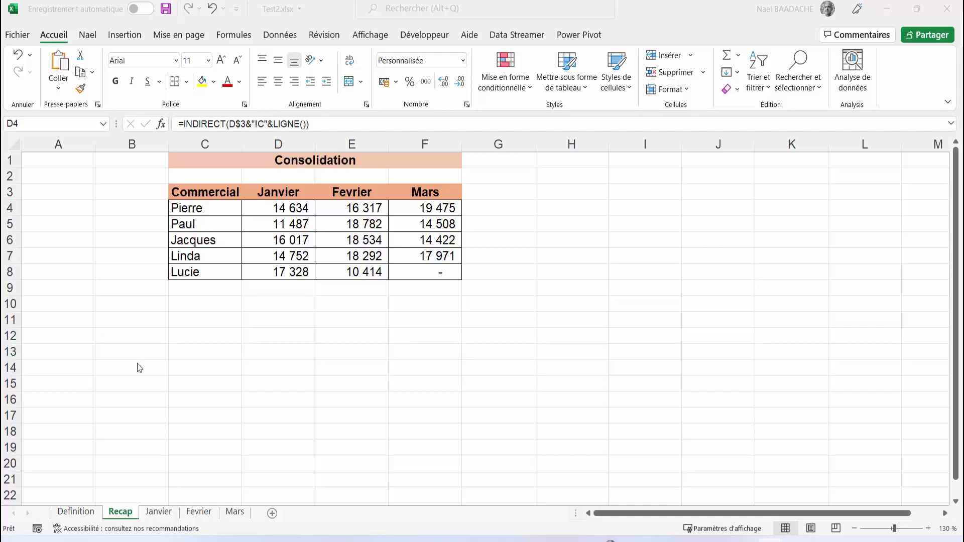
Review the Janvier, Fevrier and Mars sheets and the Recap table's Mars formula in F8.
click(162, 514)
click(193, 513)
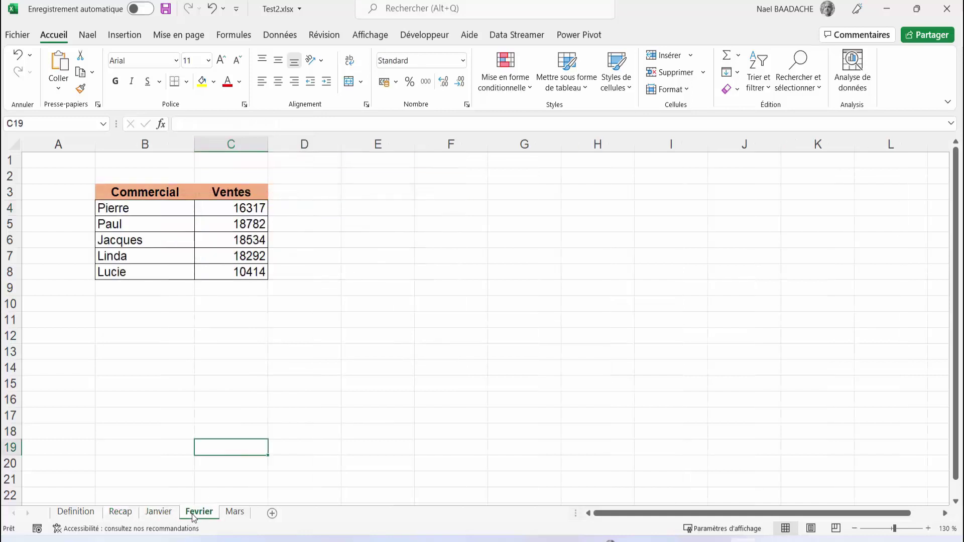
click(236, 512)
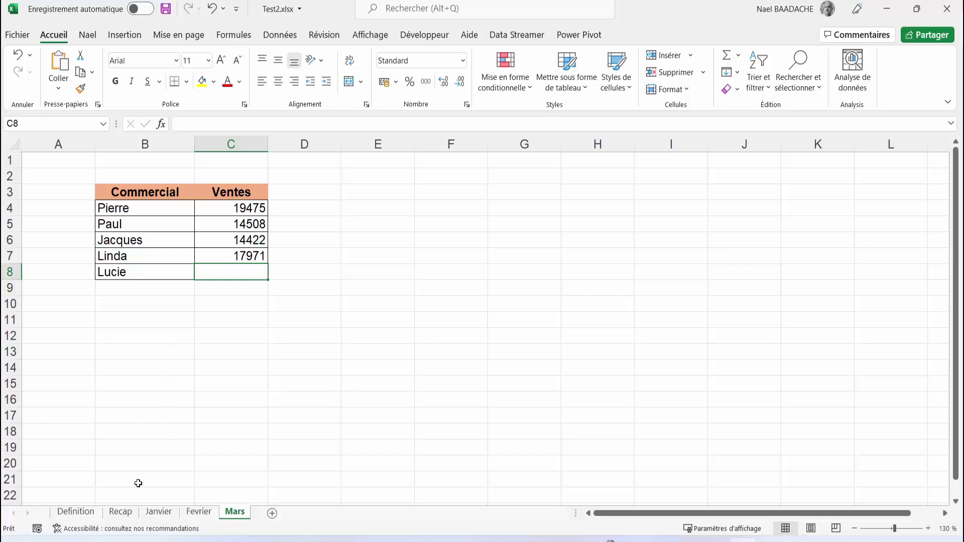
click(125, 513)
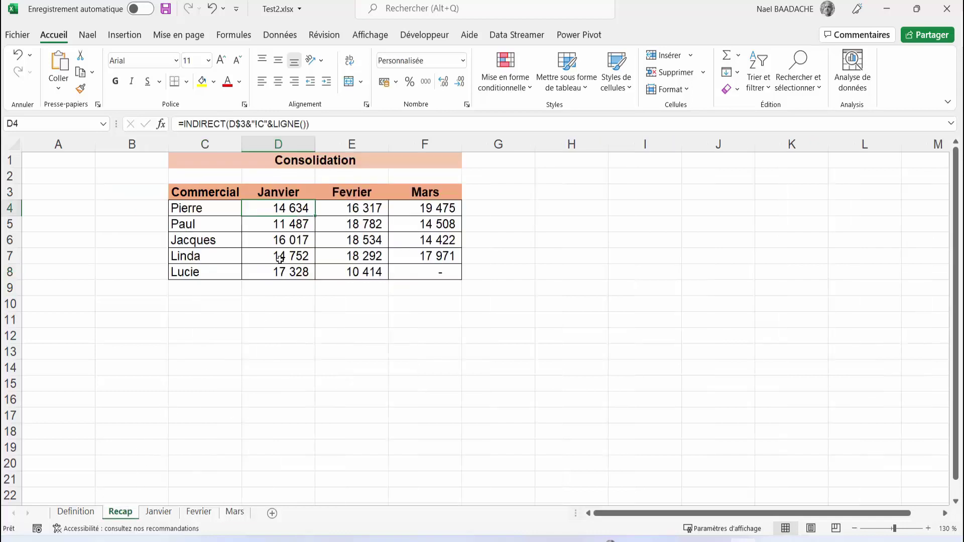
mouse_move(218, 192)
mouse_down()
mouse_move(408, 234)
mouse_move(415, 271)
mouse_up()
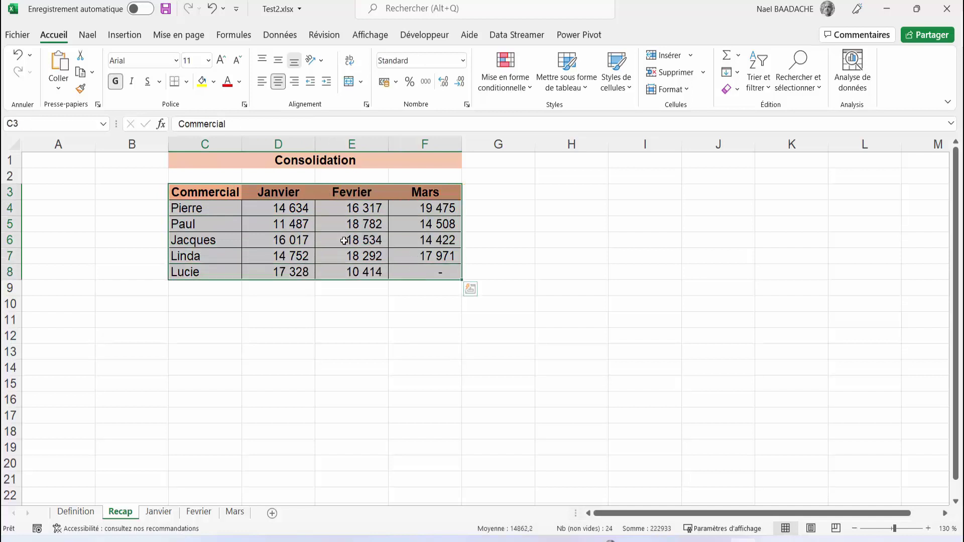
click(433, 273)
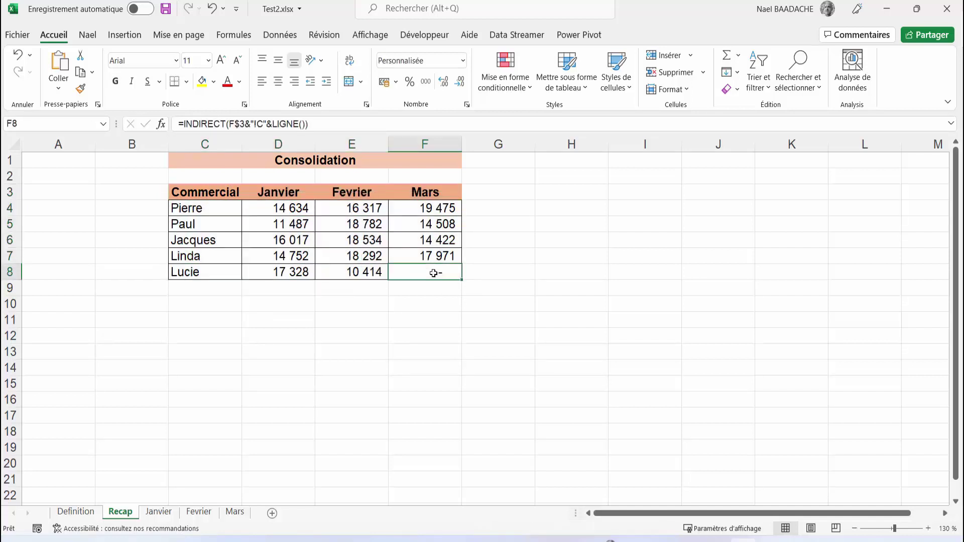
click(176, 274)
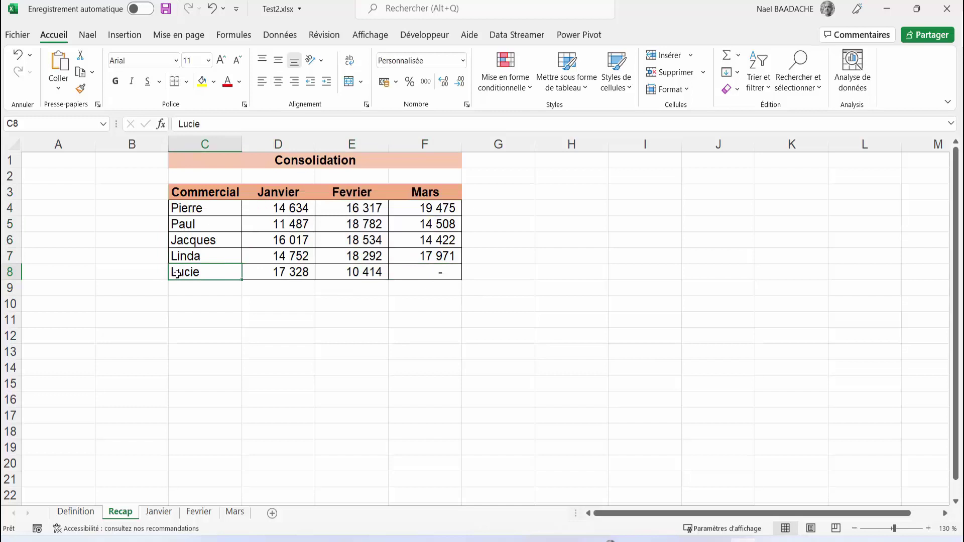
click(418, 272)
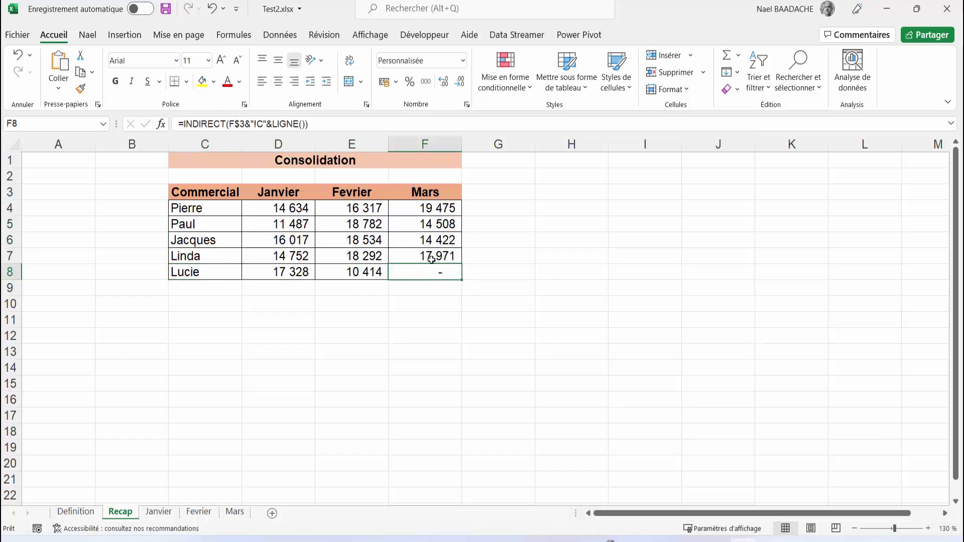
Enter 20000 as the last salesperson's Mars sales in C8 and check the Recap table.
click(235, 514)
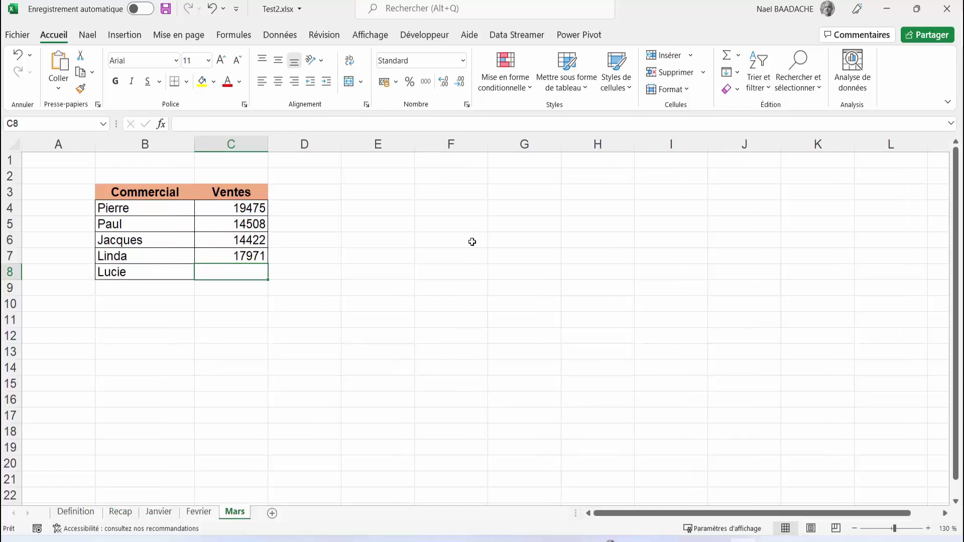
text(20000)
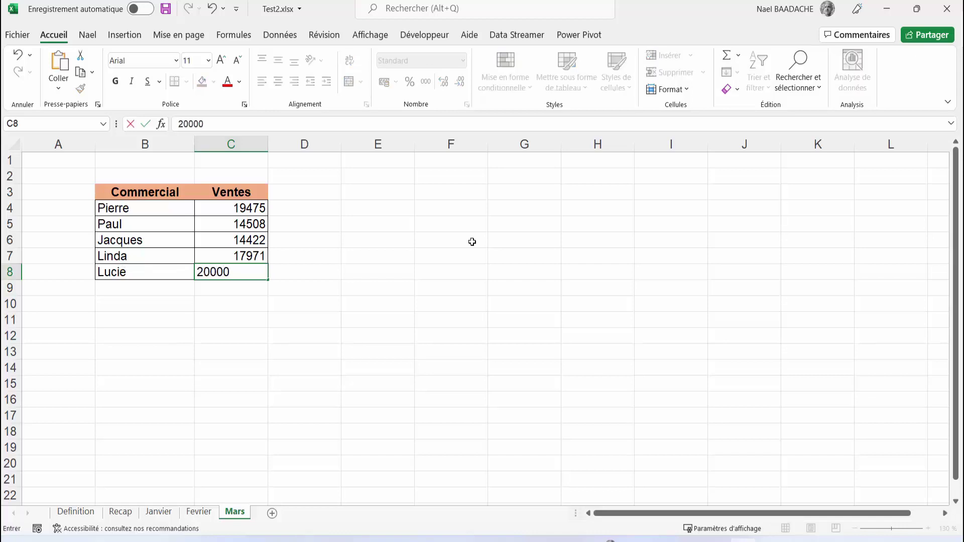
key(Return)
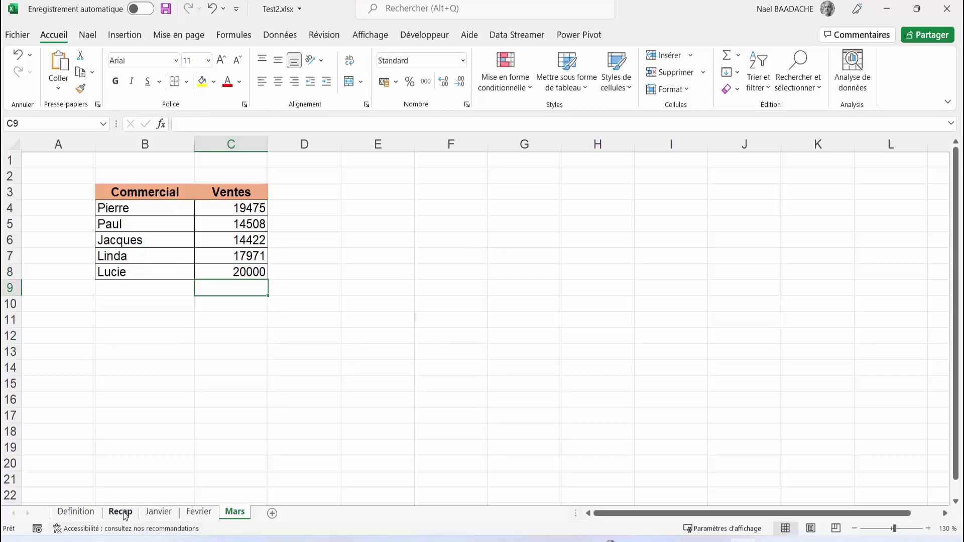
click(121, 513)
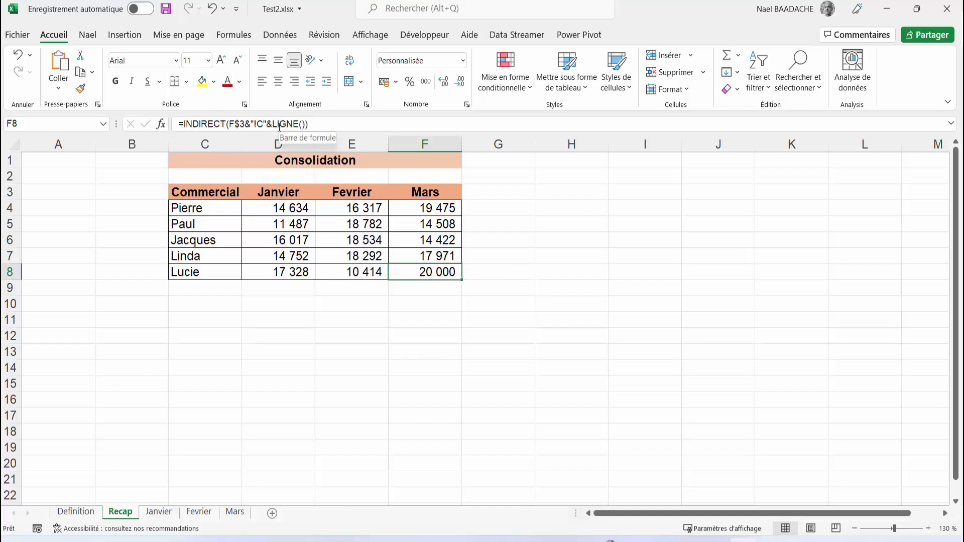
Go to the Definition sheet and select E14 and the example value 75 in C13.
click(77, 513)
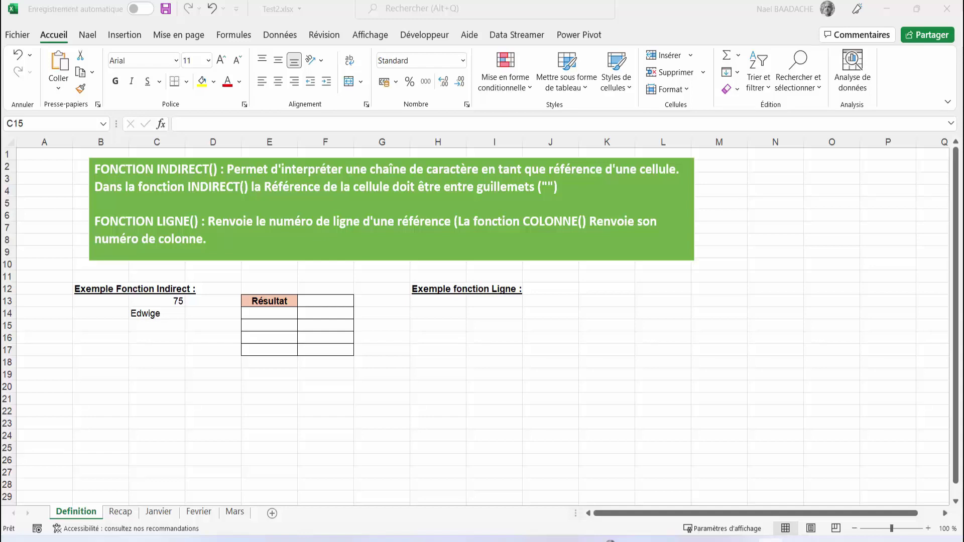
click(269, 313)
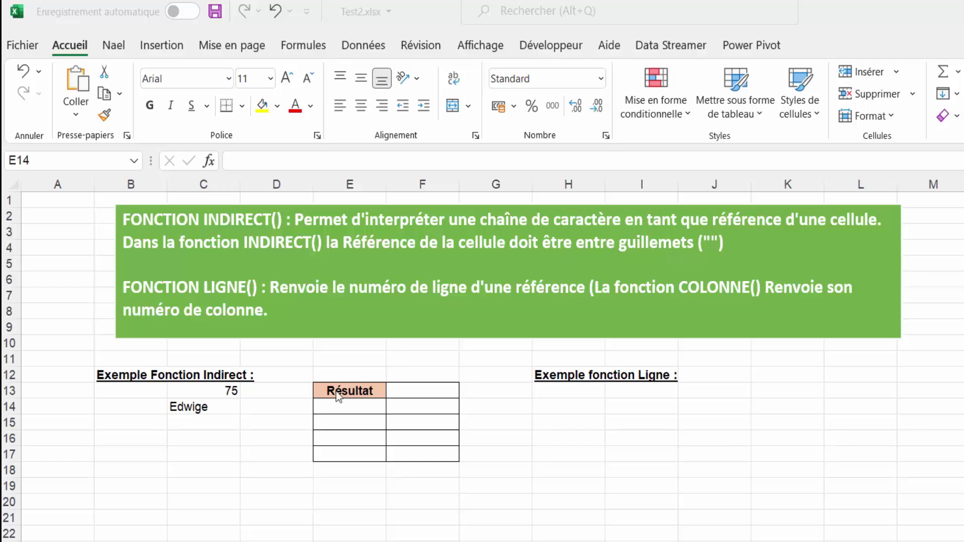
click(346, 408)
click(208, 387)
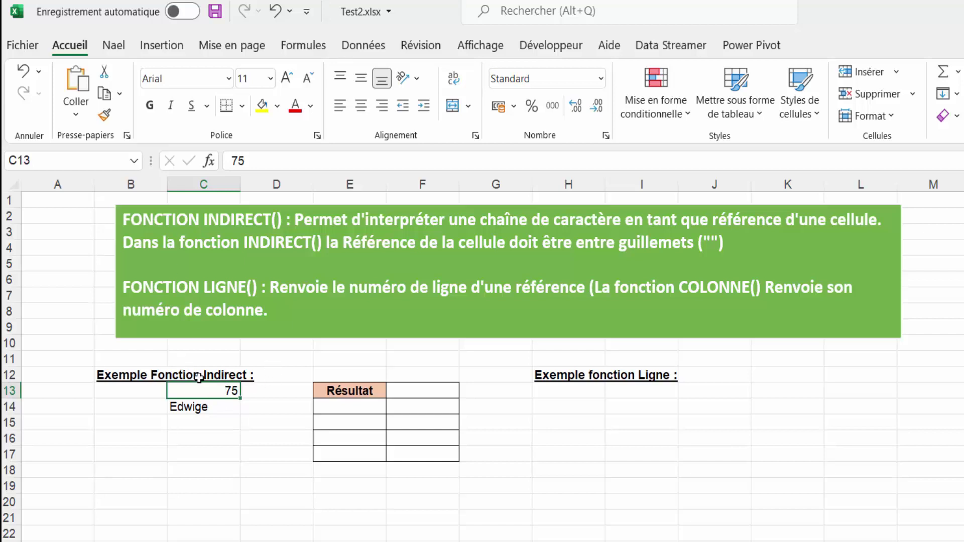
Enter =C13 in E14 so it shows 75.
click(347, 413)
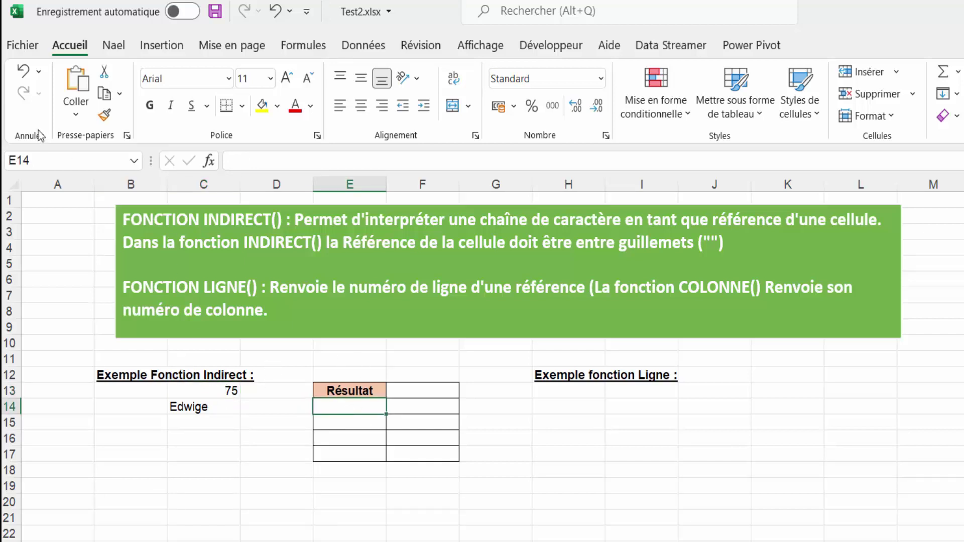
text(=)
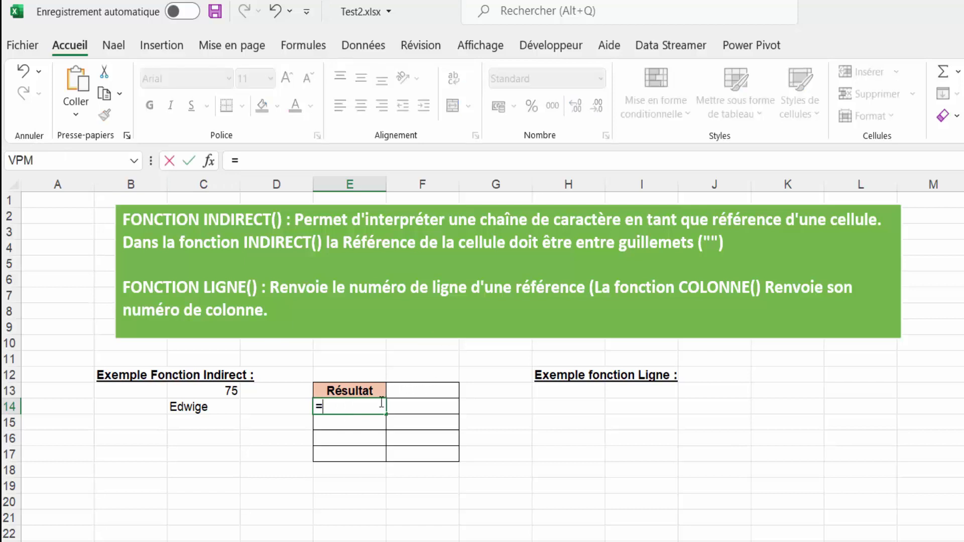
click(223, 393)
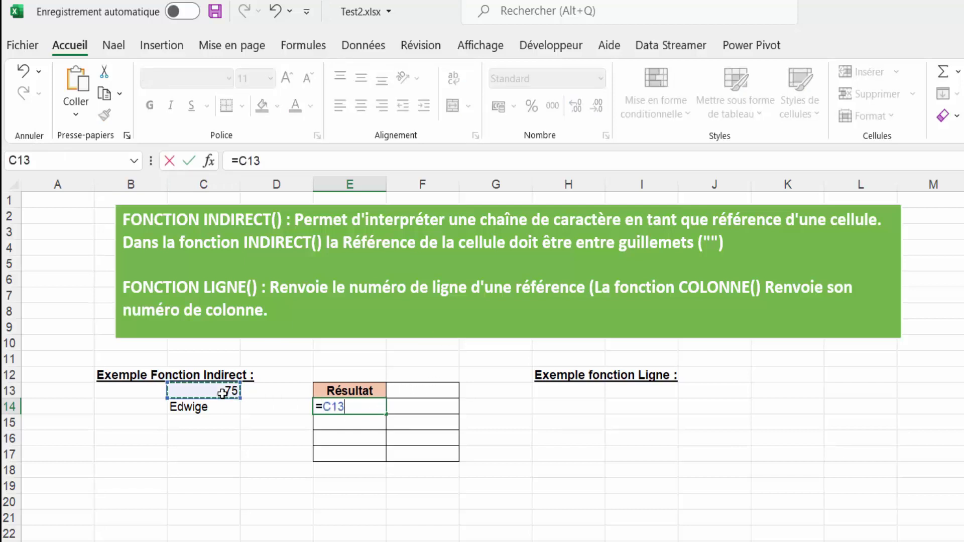
key(ctrl+Return)
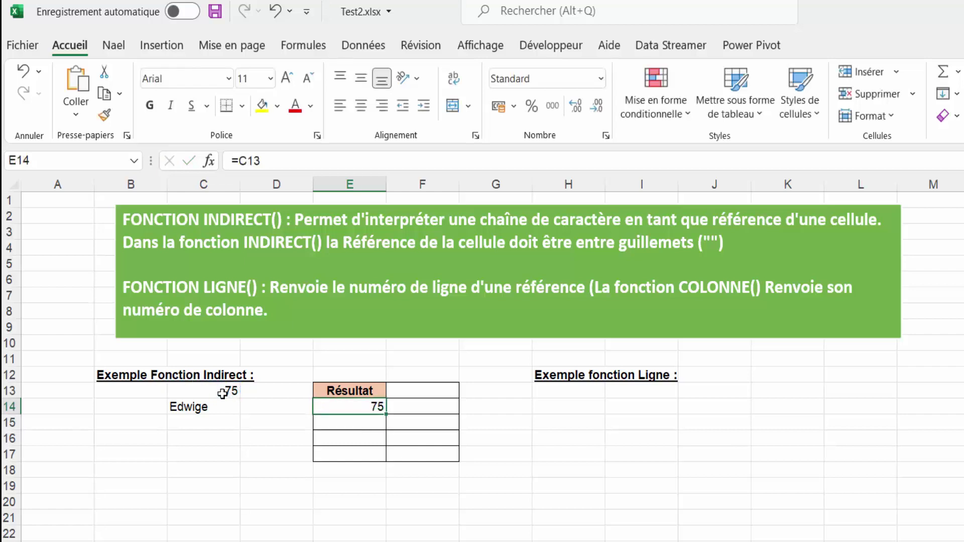
Enter =INDIRECT(C13) in E15, which returns #REF!
click(354, 426)
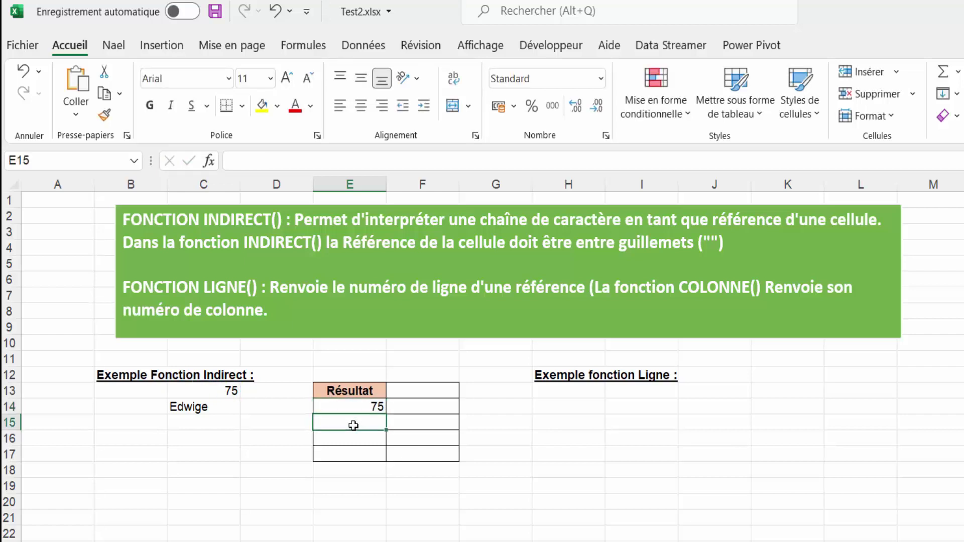
text(=in)
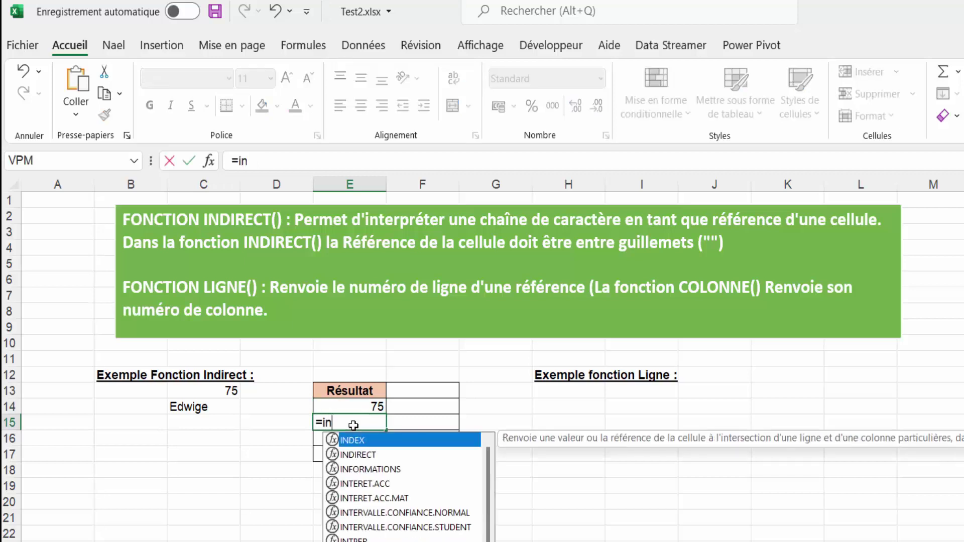
text(dire)
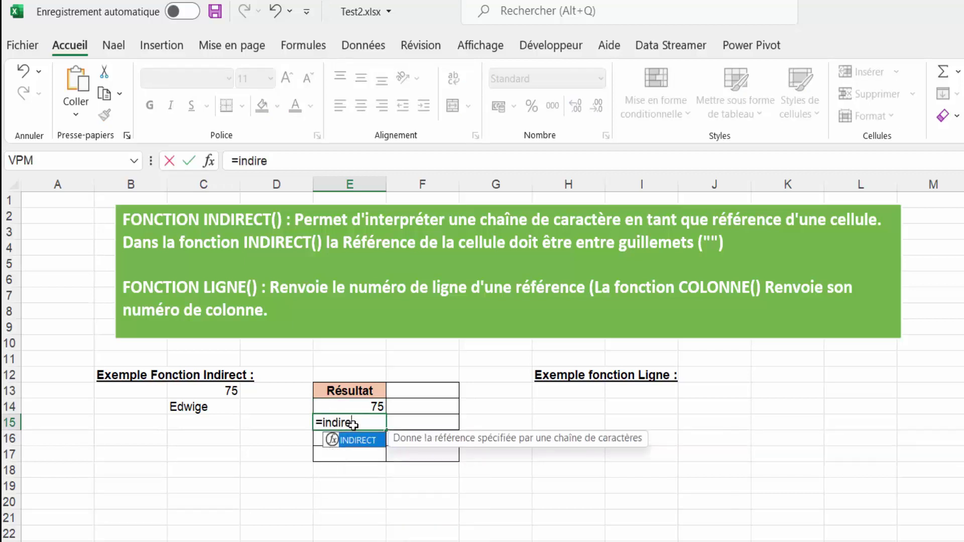
double_click(354, 439)
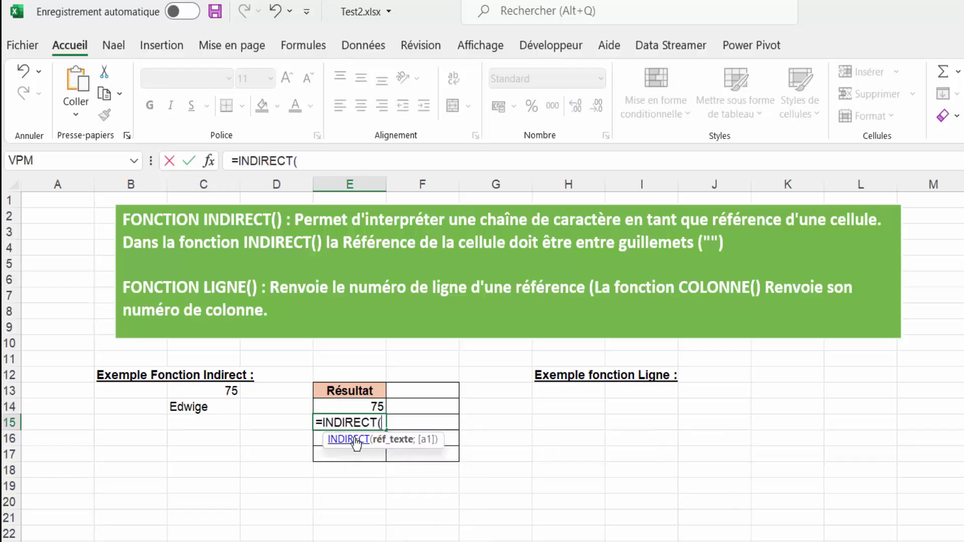
click(217, 390)
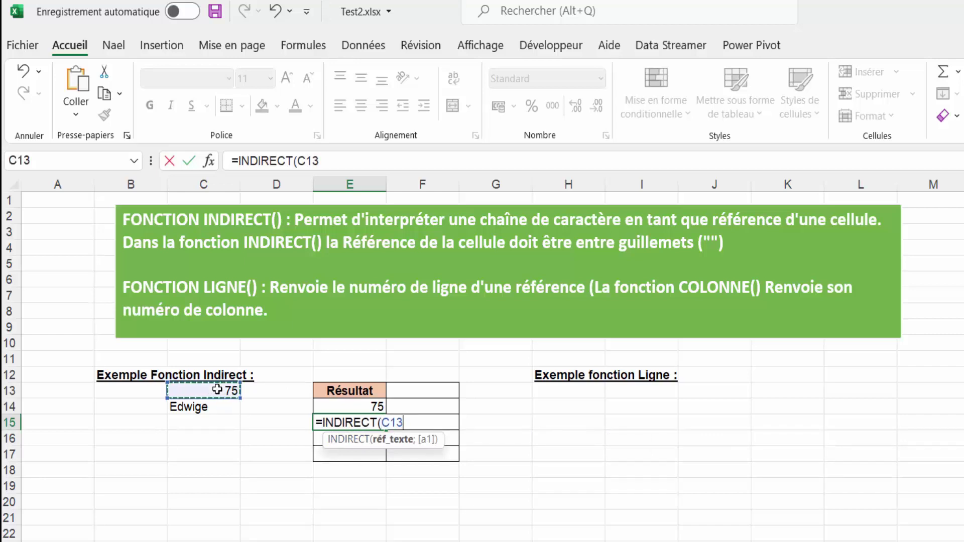
text())
key(Return)
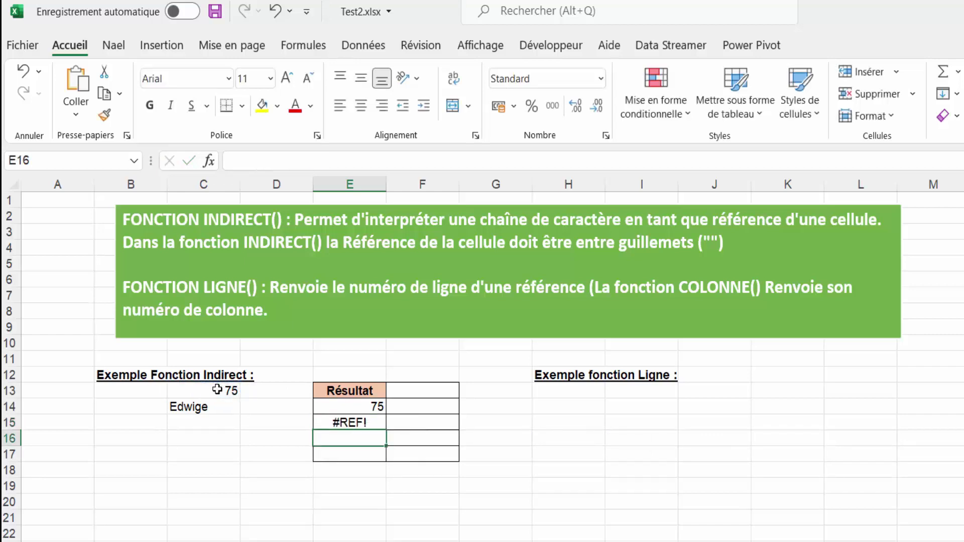
key(Up)
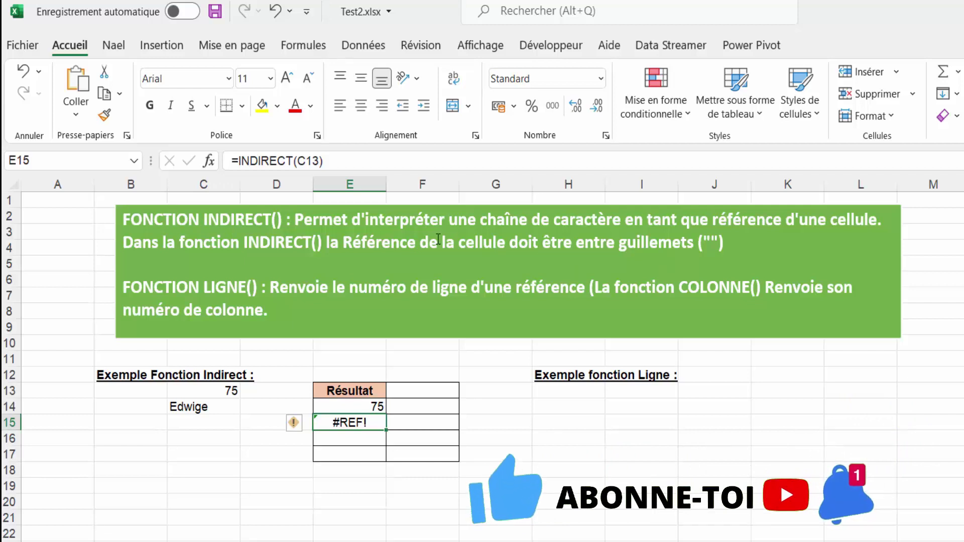
Wrap C13 in quotes so E15's =INDIRECT("C13") returns 75.
drag(353, 243, 697, 243)
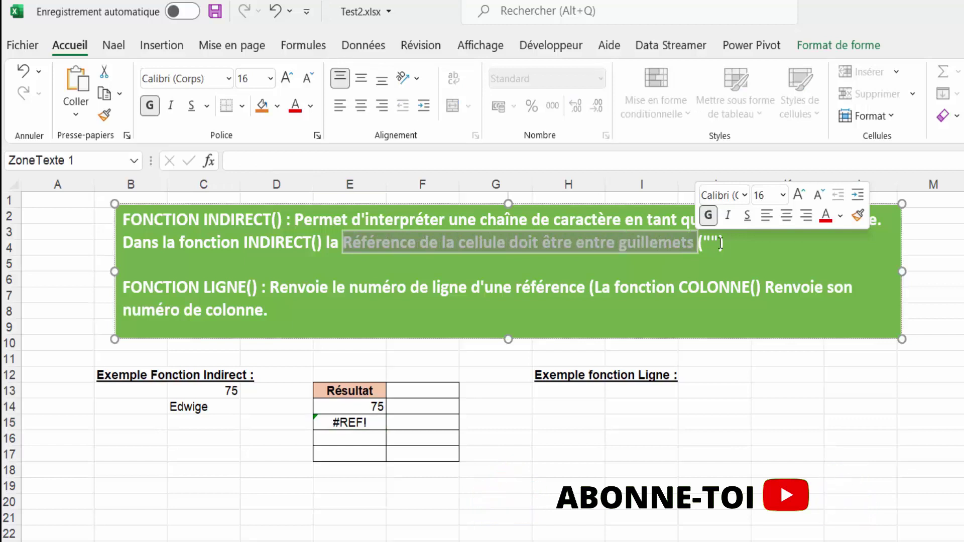
click(358, 422)
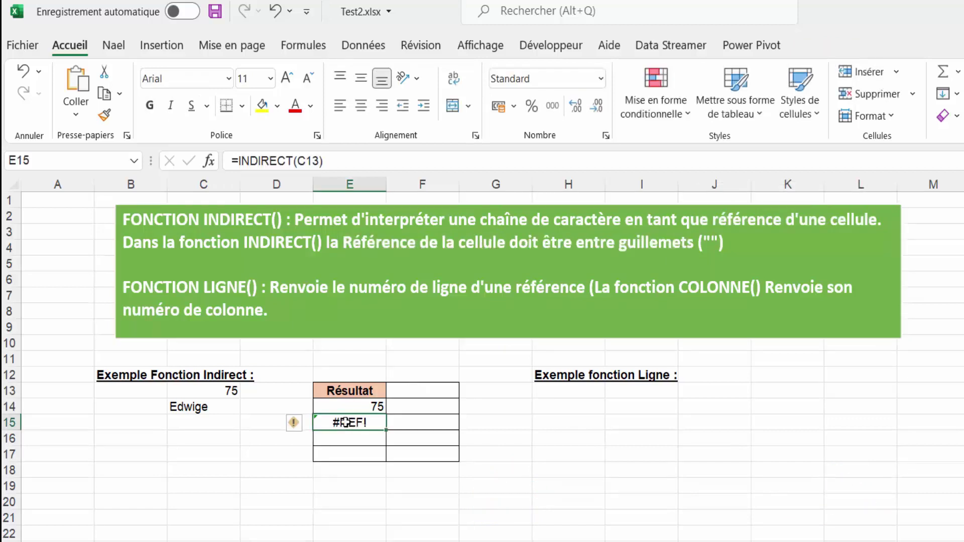
click(297, 162)
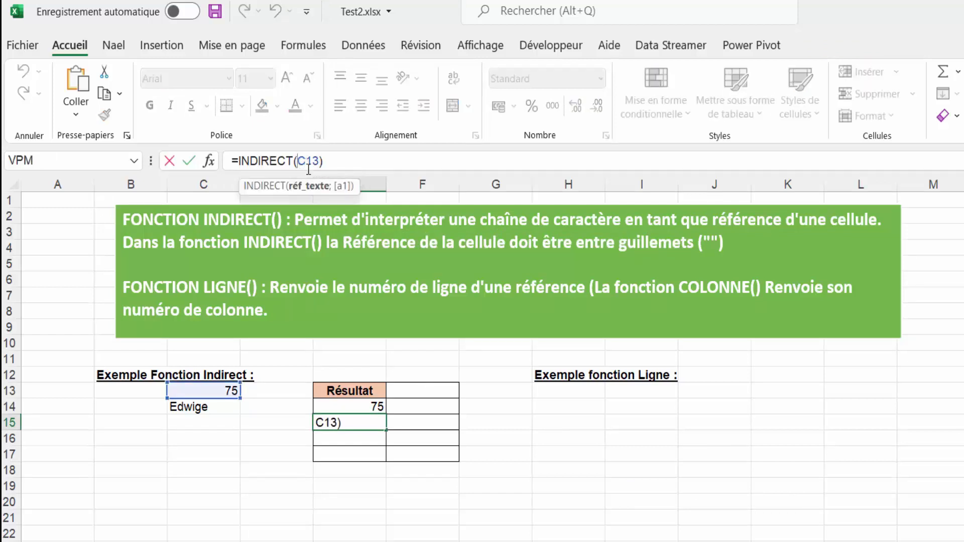
text(")
text(")
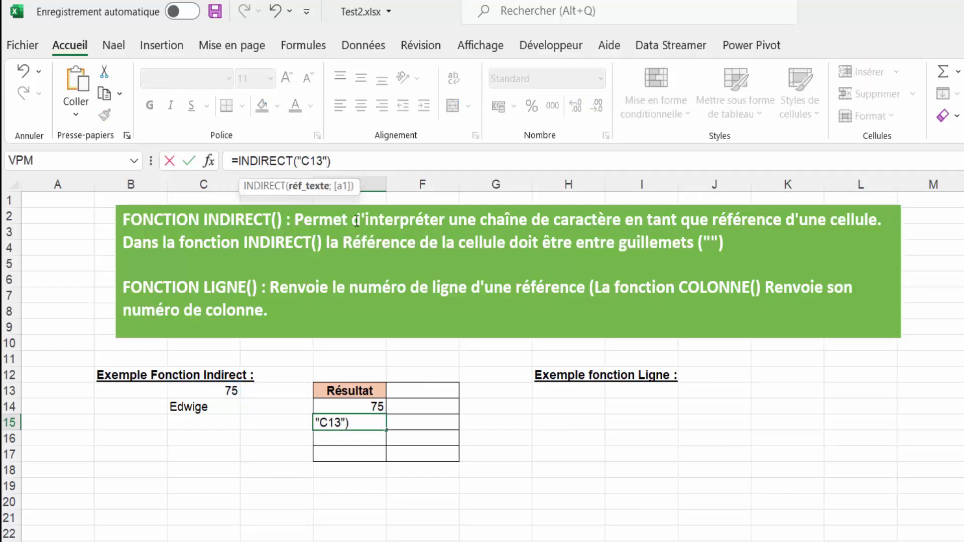
key(Return)
key(Up)
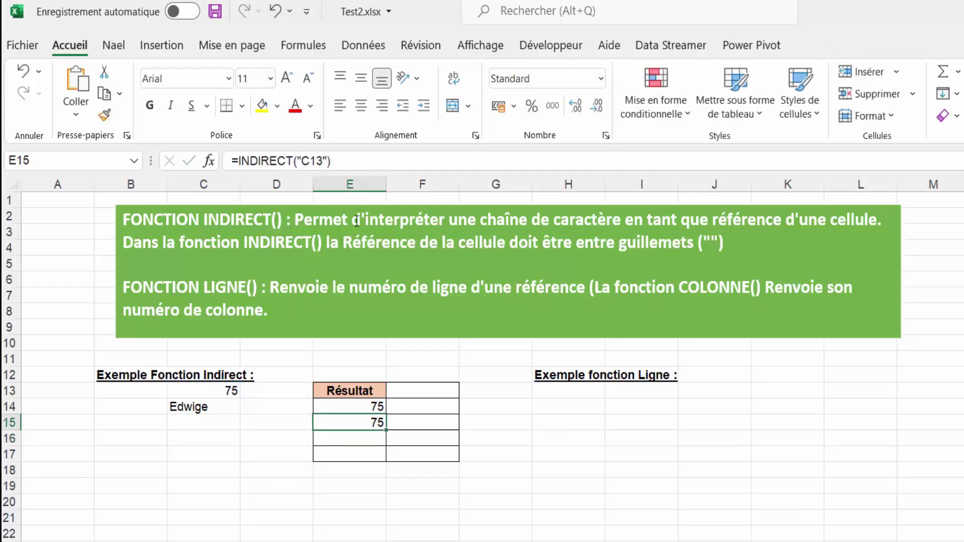
key(Down)
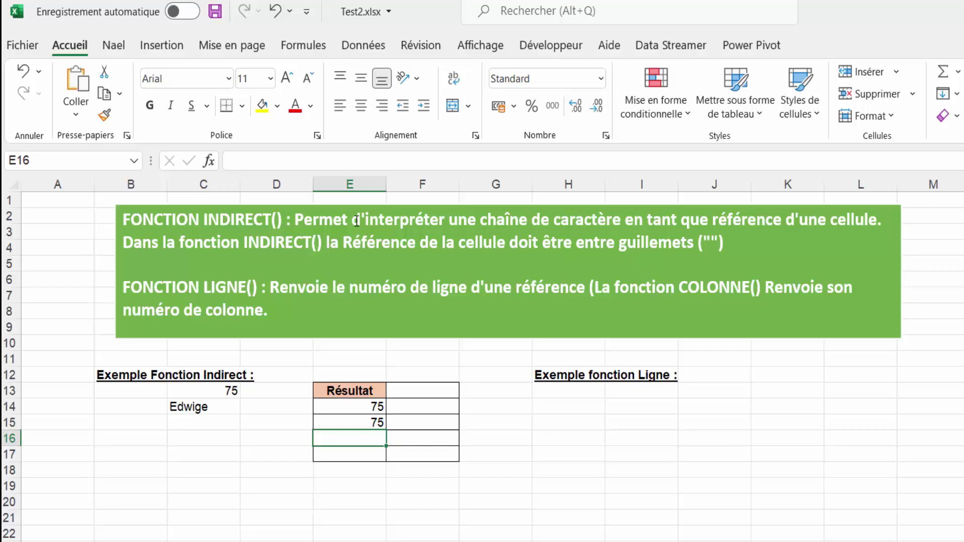
Enter =C14 in E16 to show the salesperson name.
text(=)
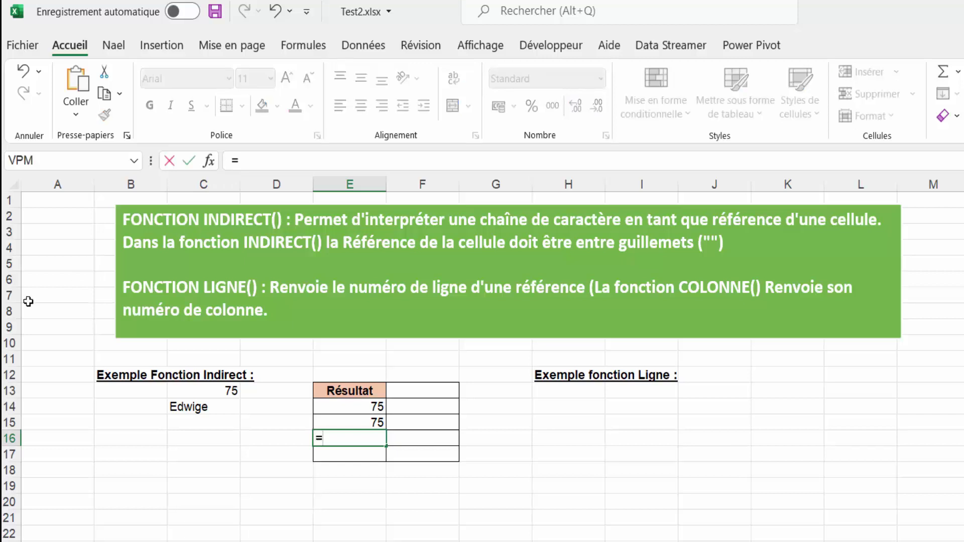
click(195, 408)
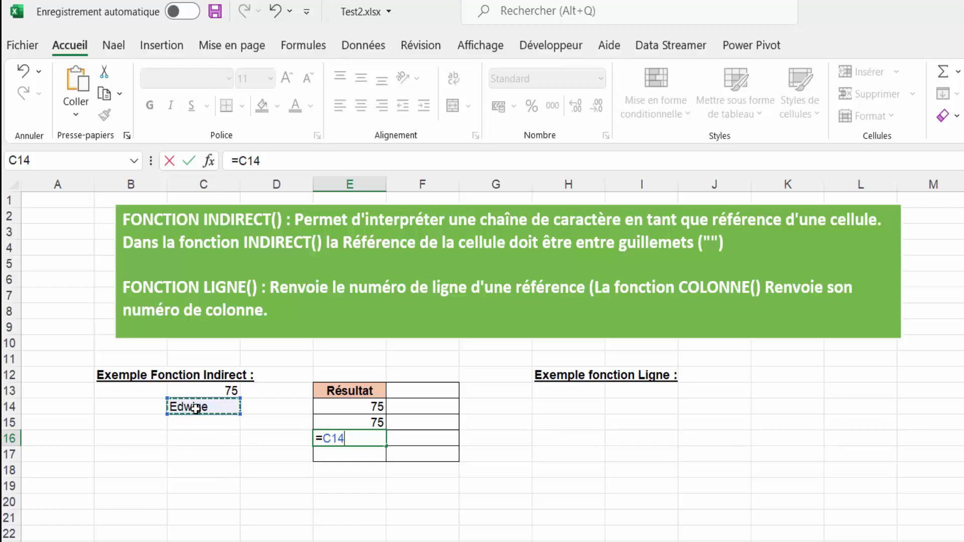
key(Return)
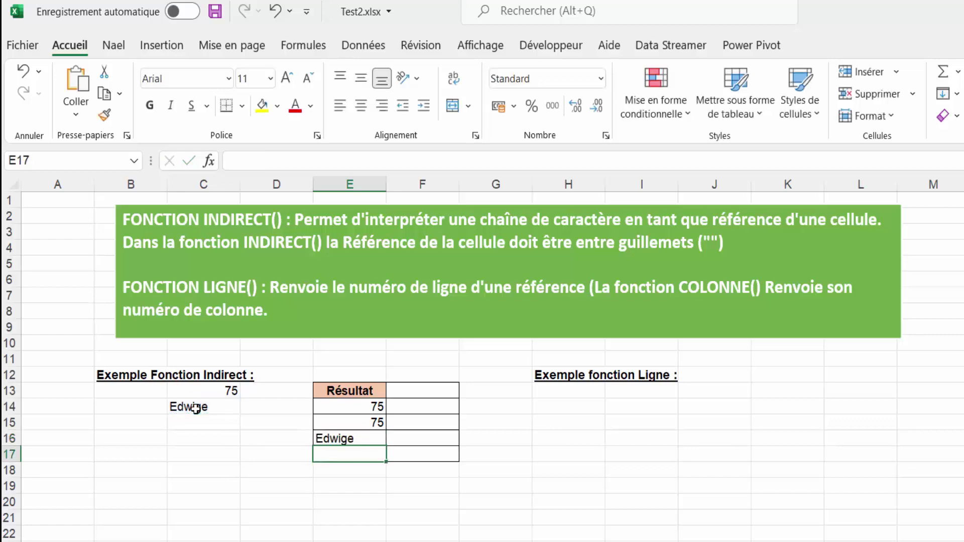
Enter =INDIRECT(C14) in E17, which returns #REF!
text(=)
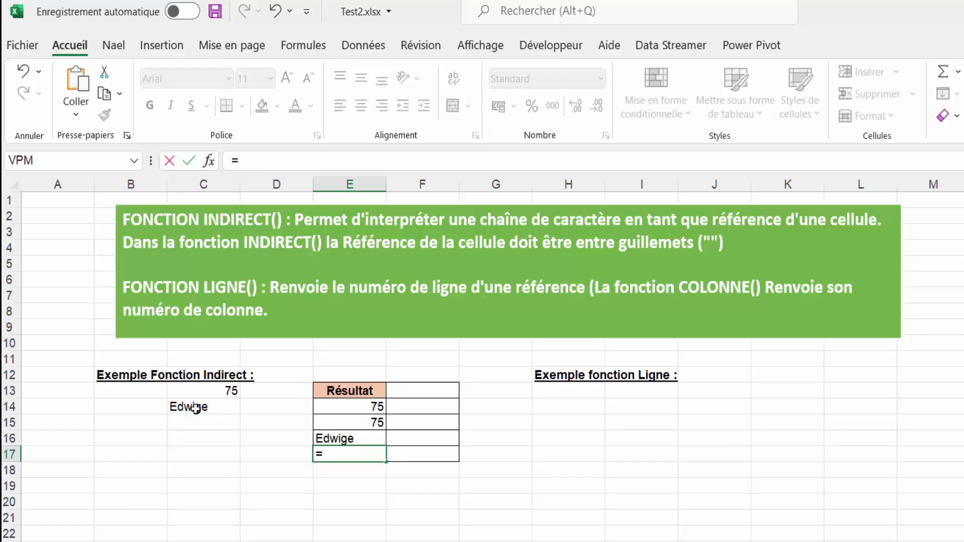
text(indi)
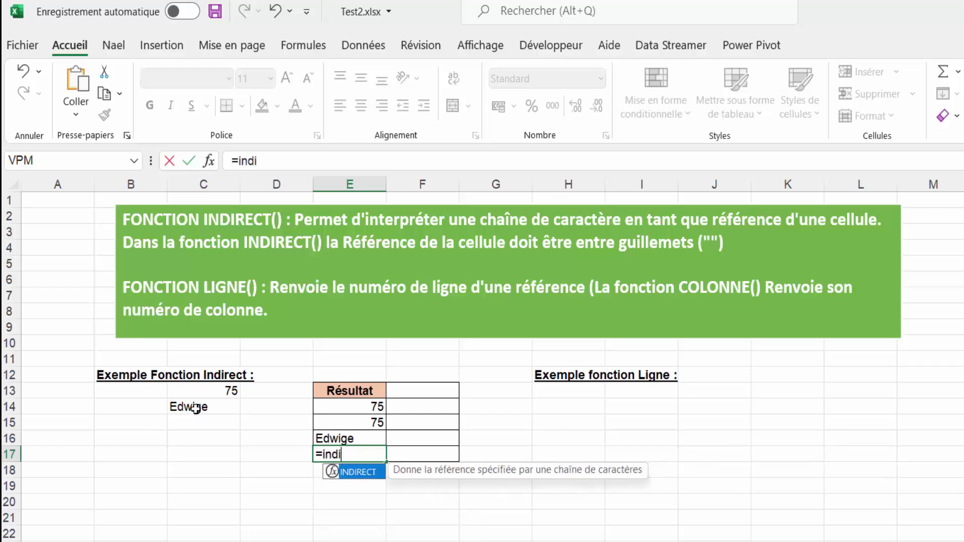
text(rect()
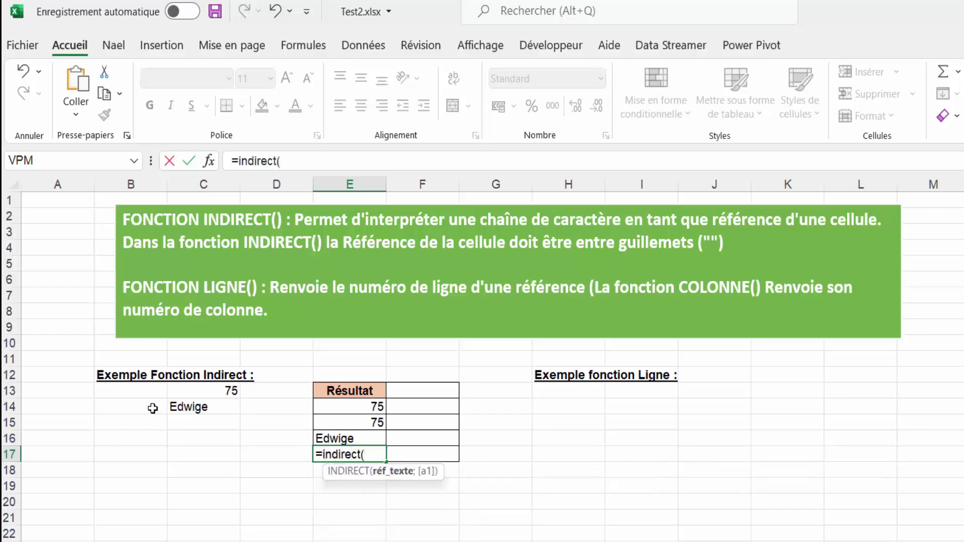
click(173, 406)
text(à)
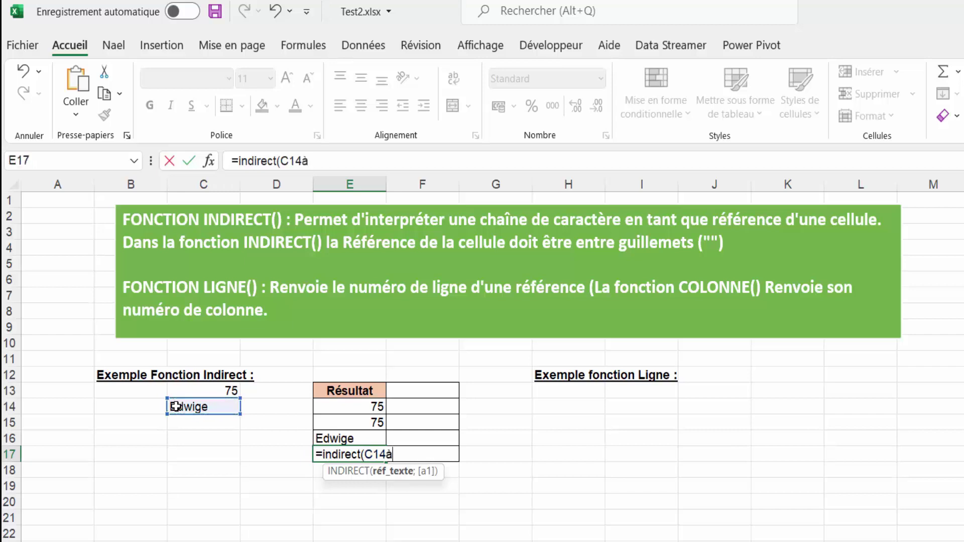
key(BackSpace)
text())
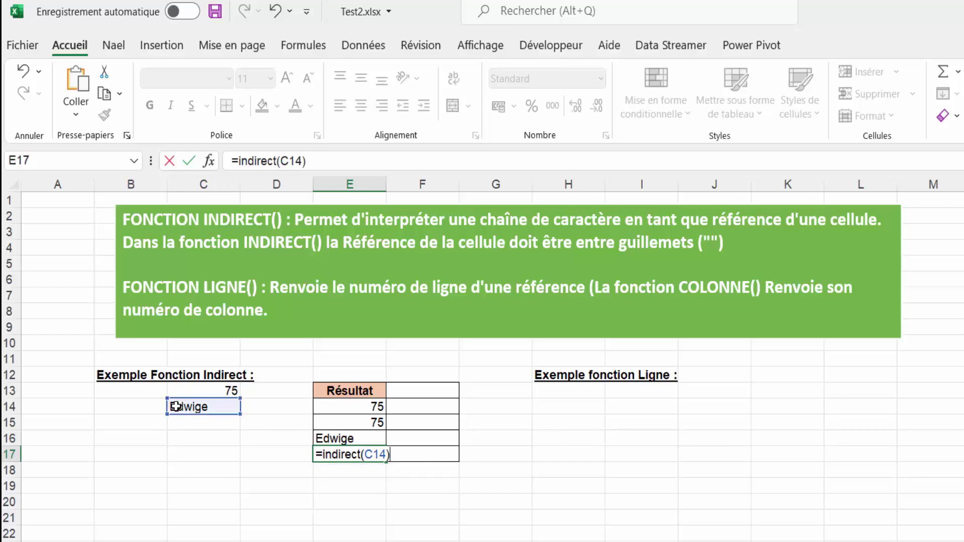
key(Return)
key(Up)
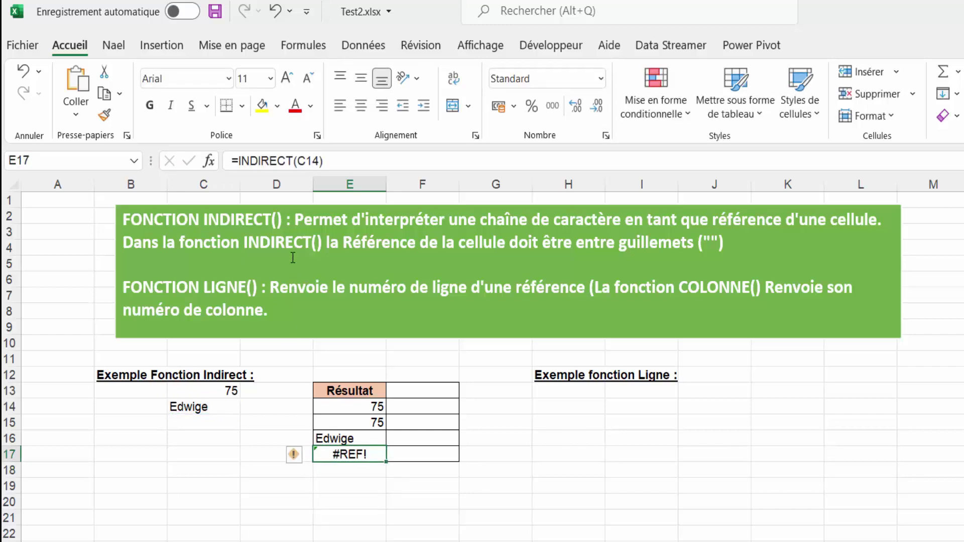
Quote C14 so E17's =INDIRECT("C14") returns the same name as E16.
click(295, 160)
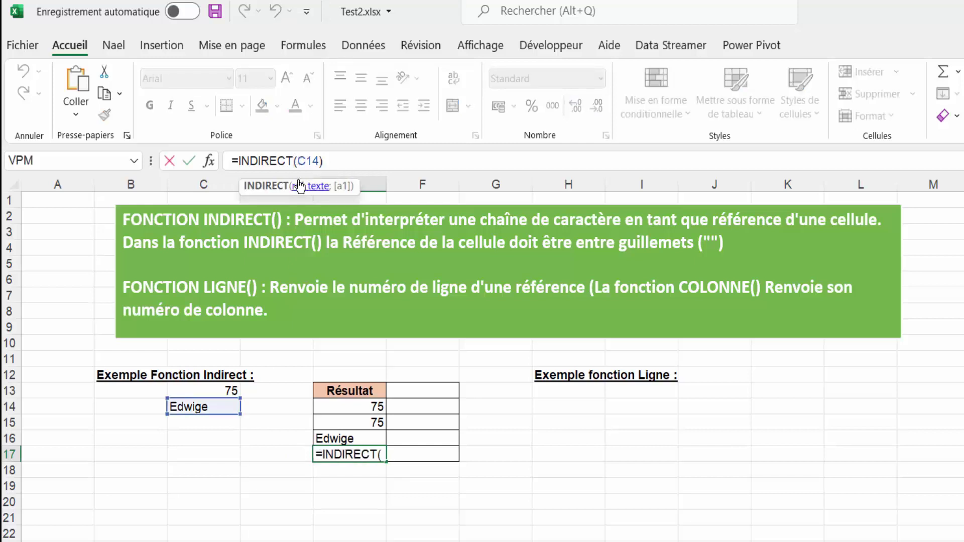
text(")
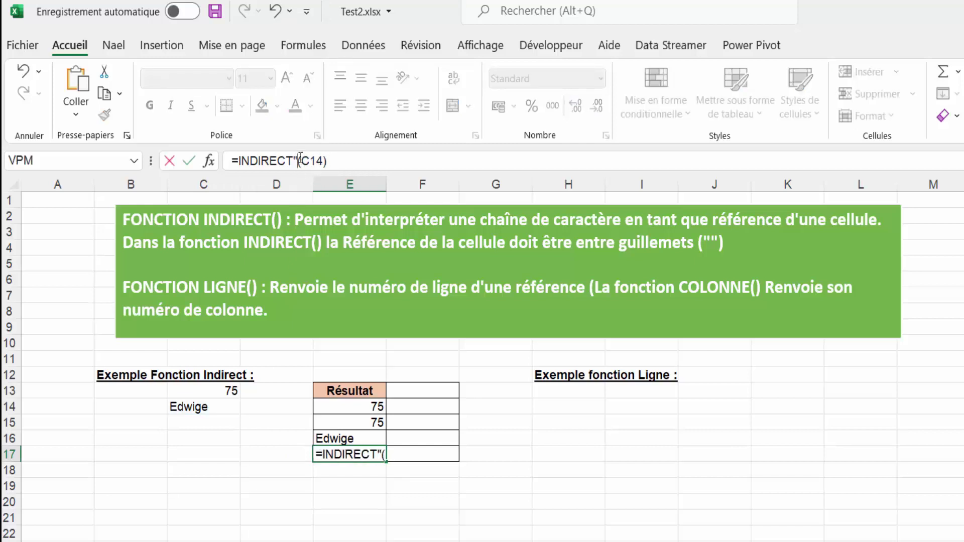
key(BackSpace)
click(300, 160)
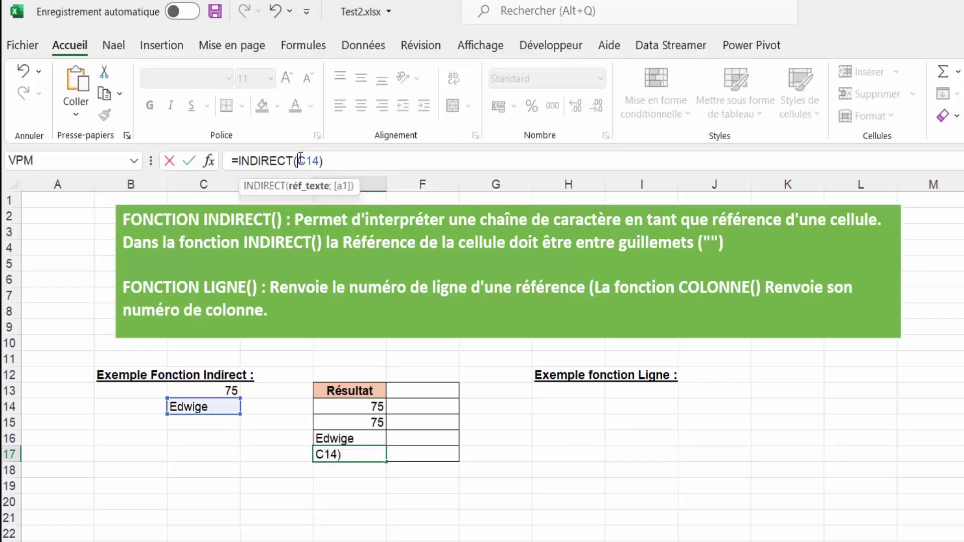
text(")
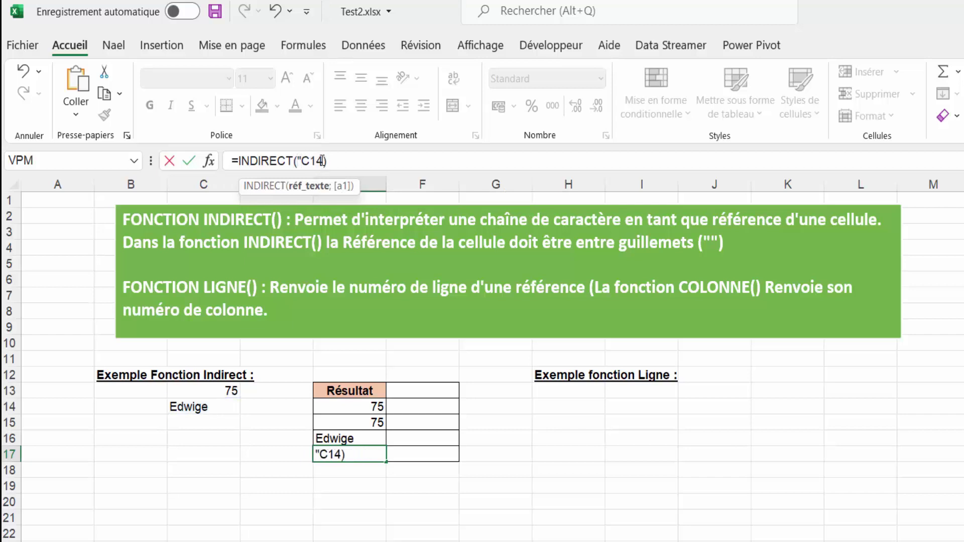
text(")
key(Return)
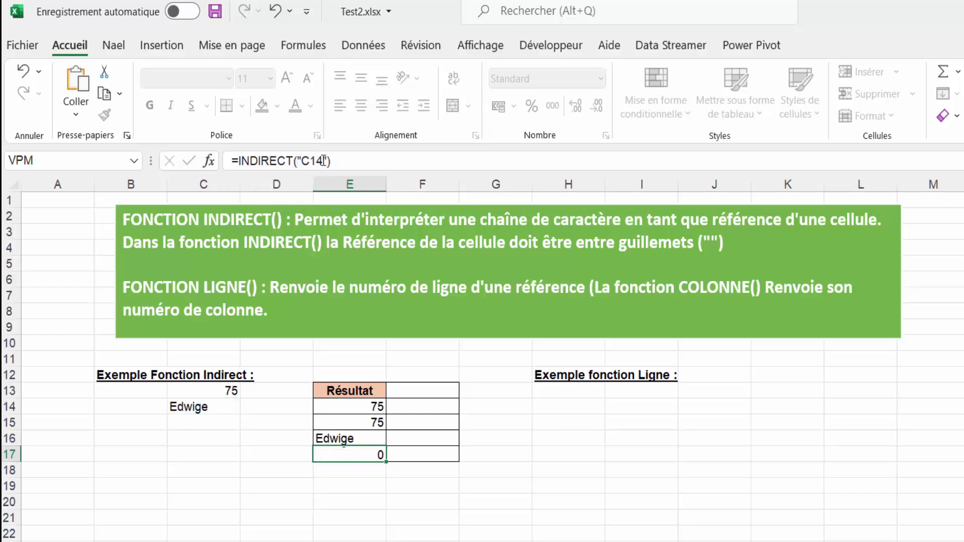
key(Up)
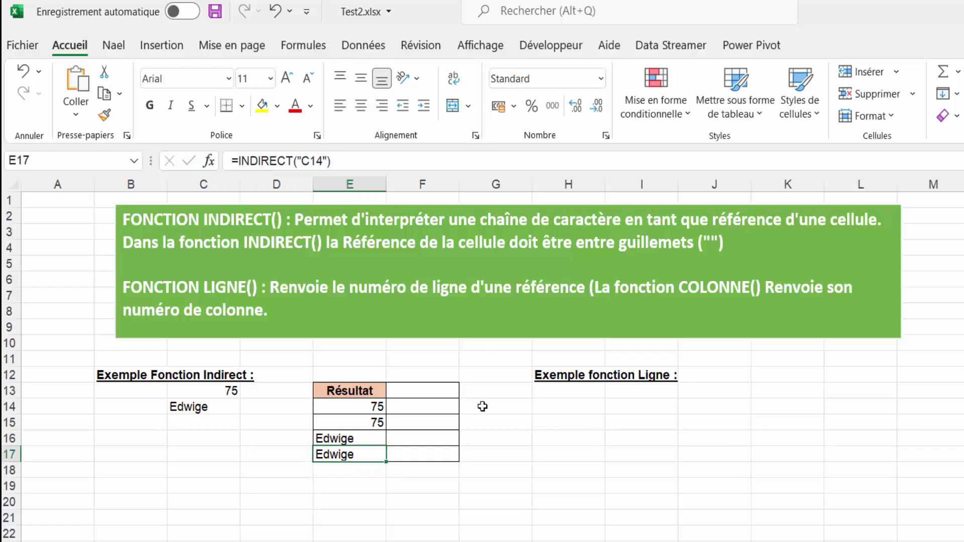
Fill =FORMULETEXTE(E14) down F14:F17 and autofit column F to show each formula.
click(428, 410)
text(=)
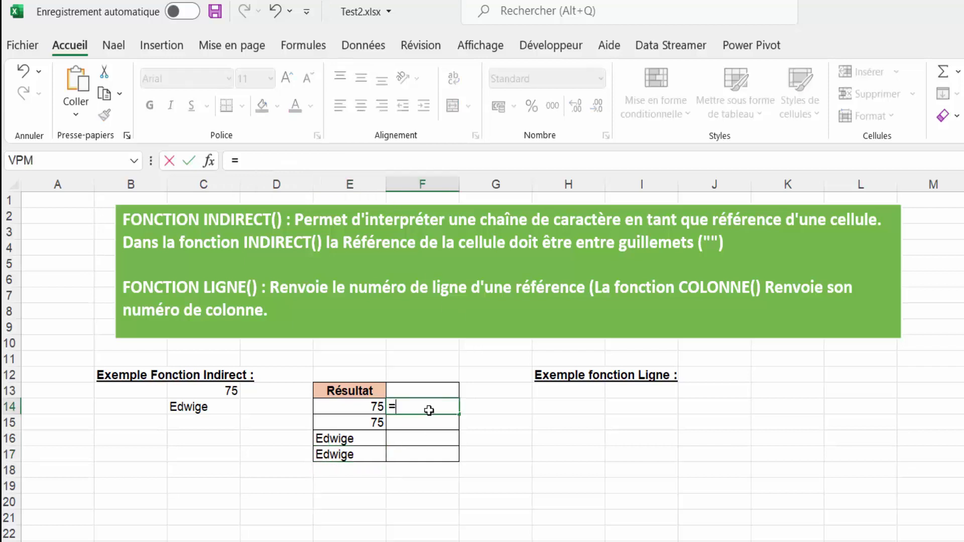
text(formul)
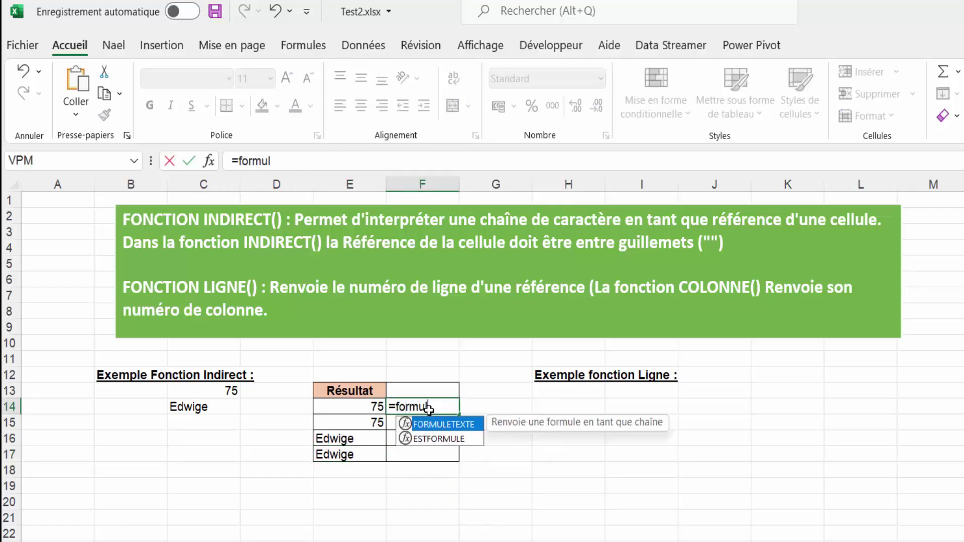
double_click(447, 421)
text(E14))
key(ctrl+Return)
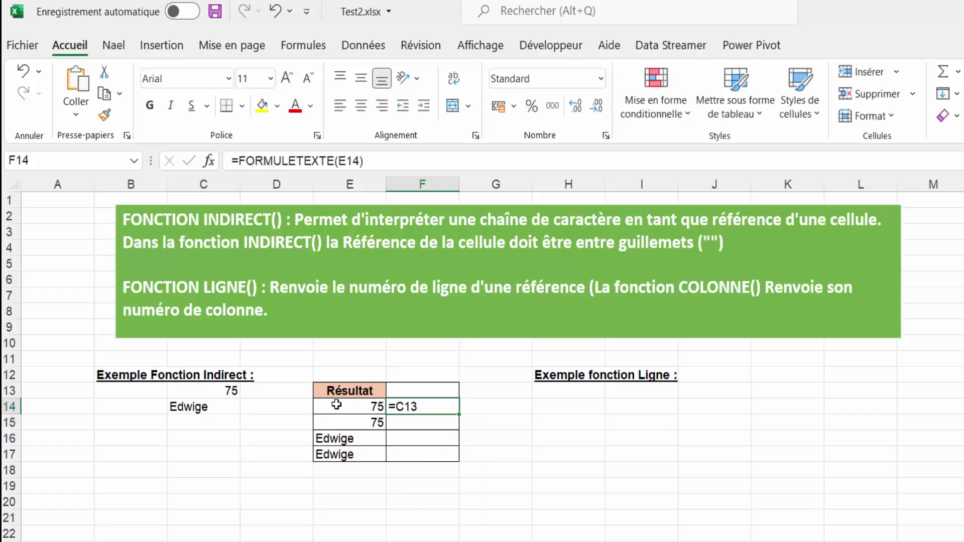
drag(459, 412, 429, 464)
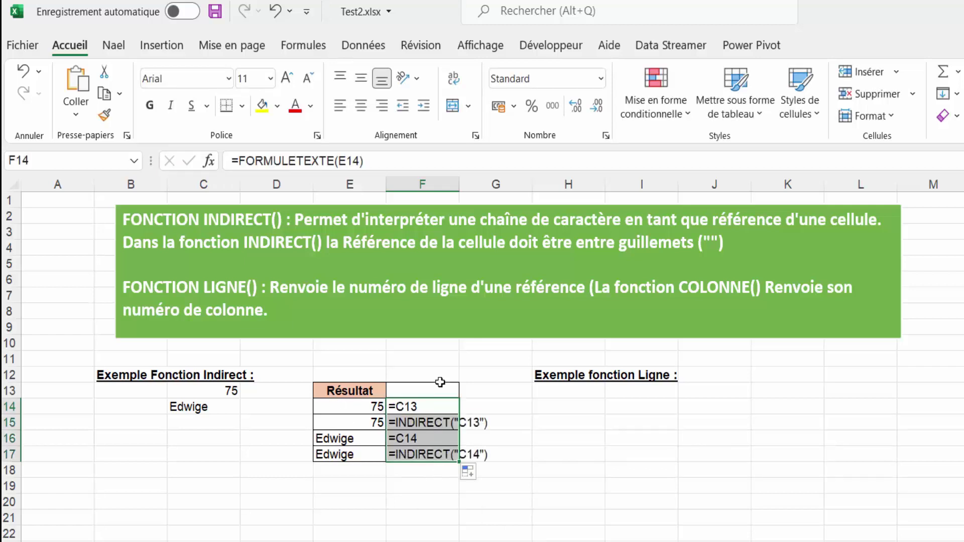
double_click(457, 186)
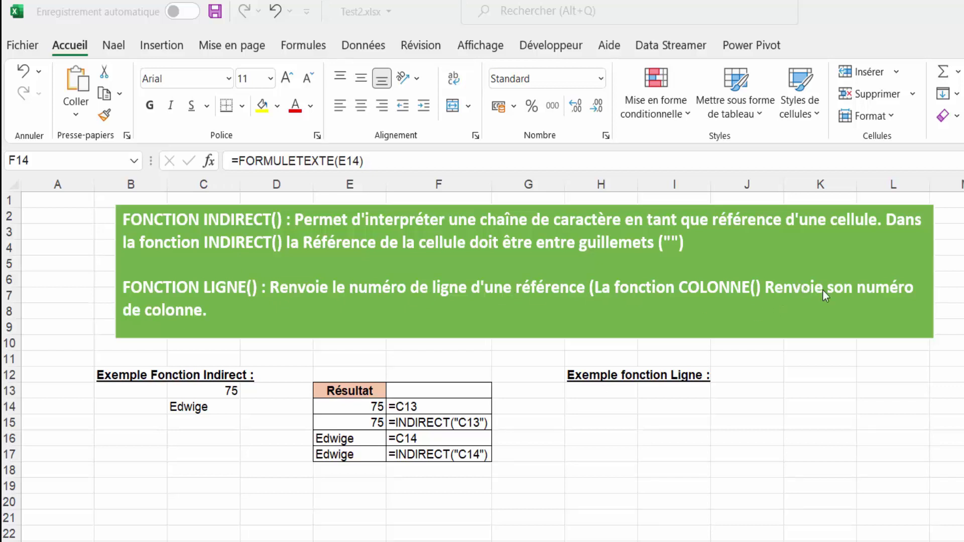
Enter =LIGNE(C13) in H14 to return row number 13, then highlight row 13.
click(611, 408)
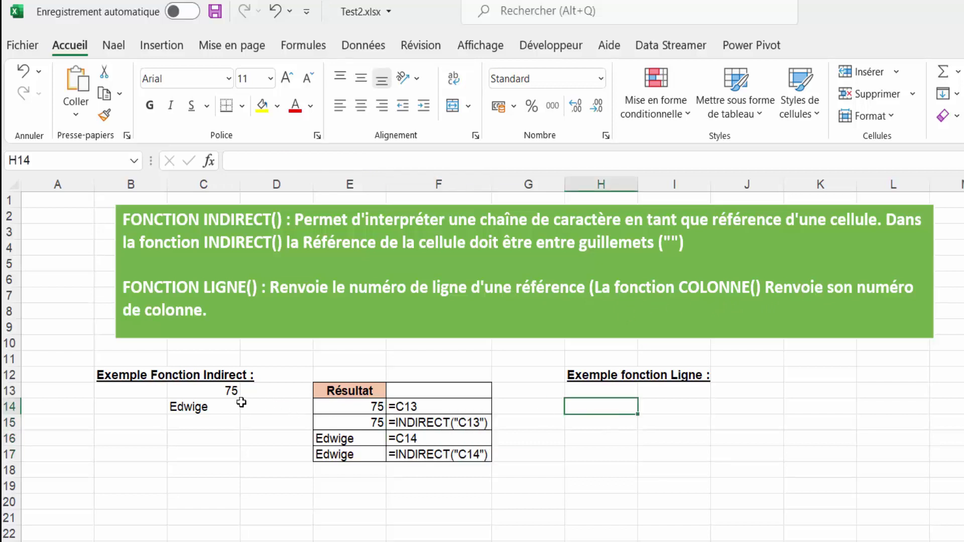
click(207, 390)
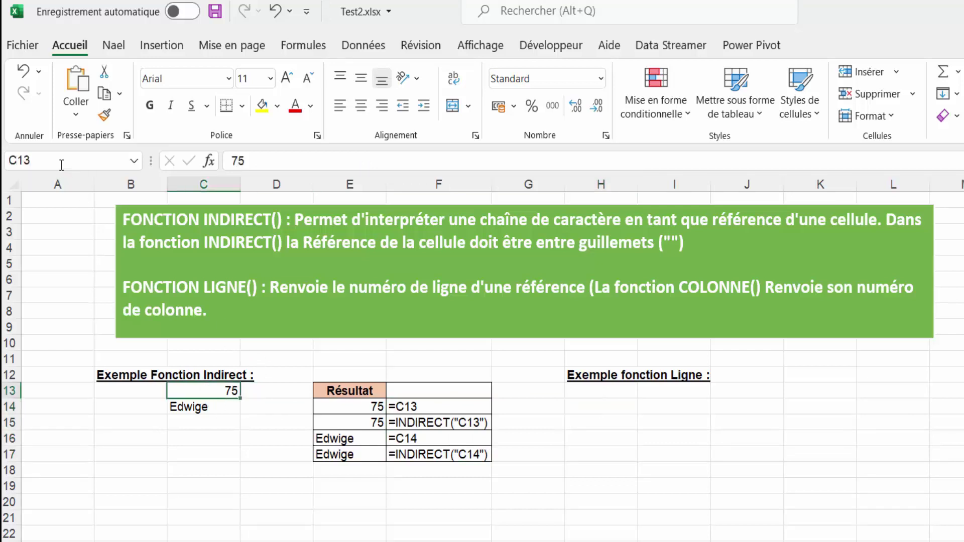
click(613, 411)
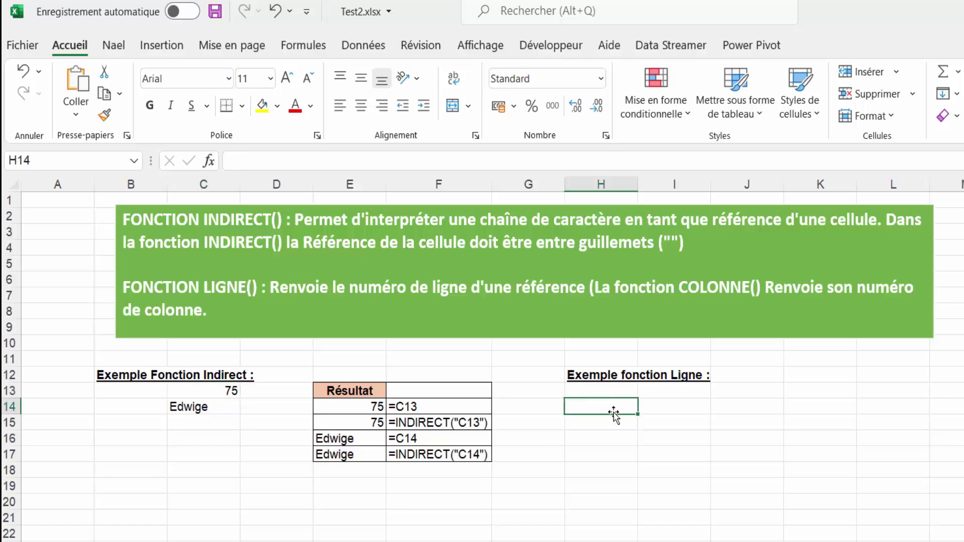
text(=lig)
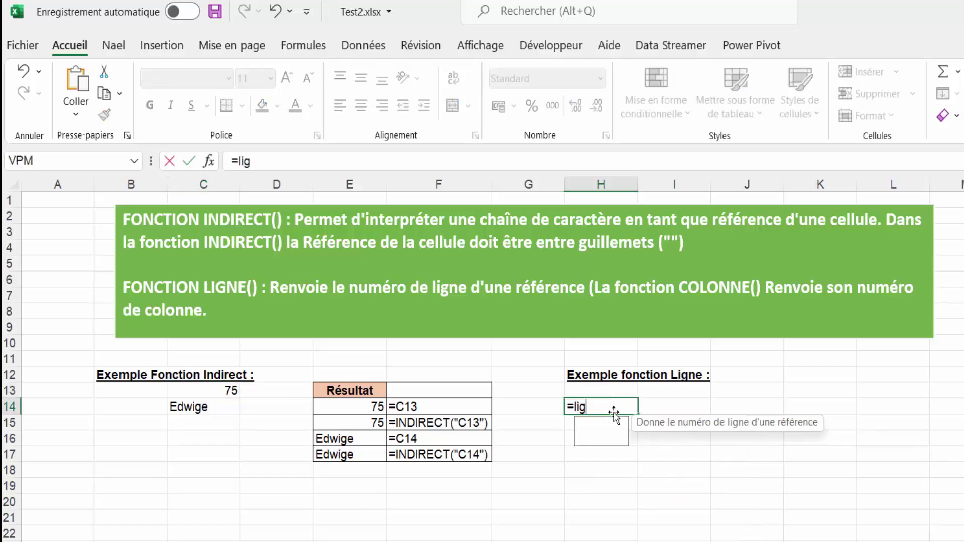
text(ne()
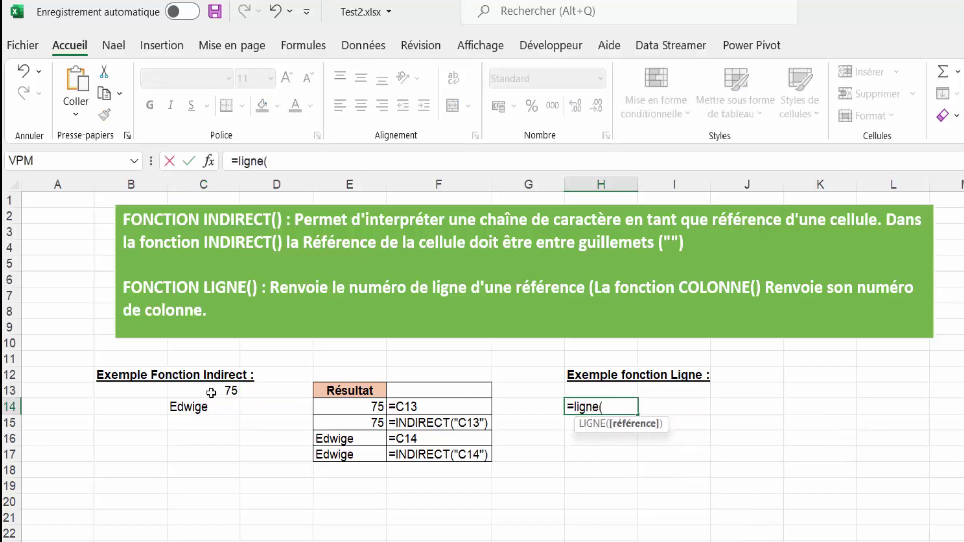
click(211, 392)
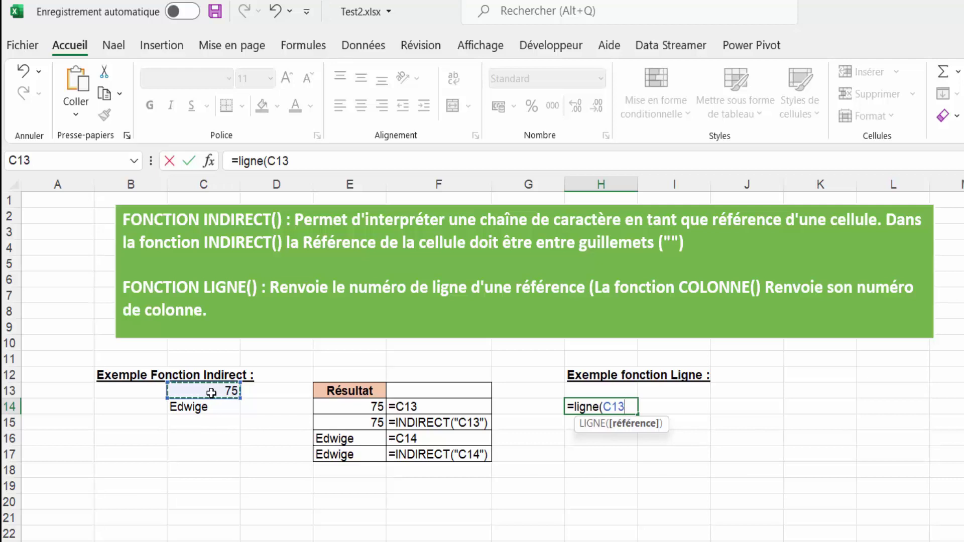
key(Return)
key(Up)
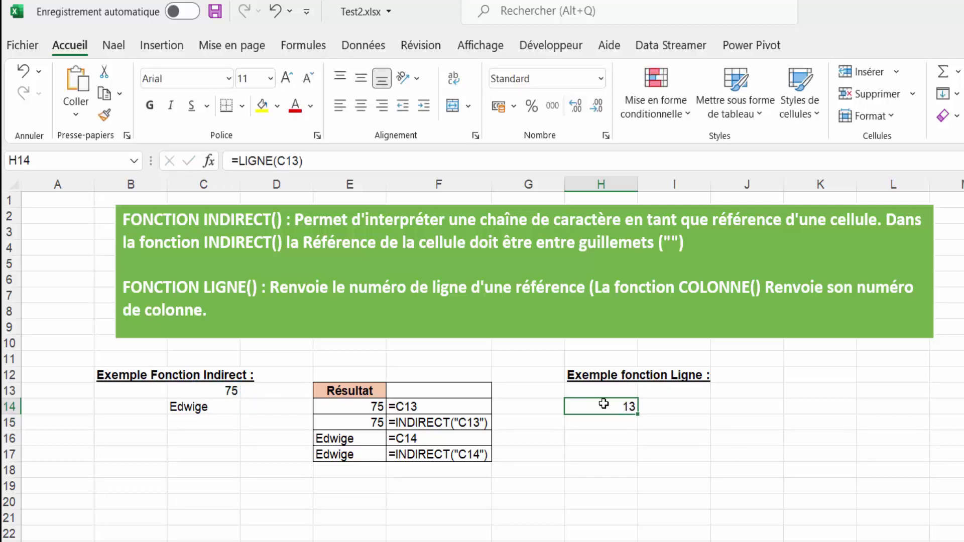
click(12, 390)
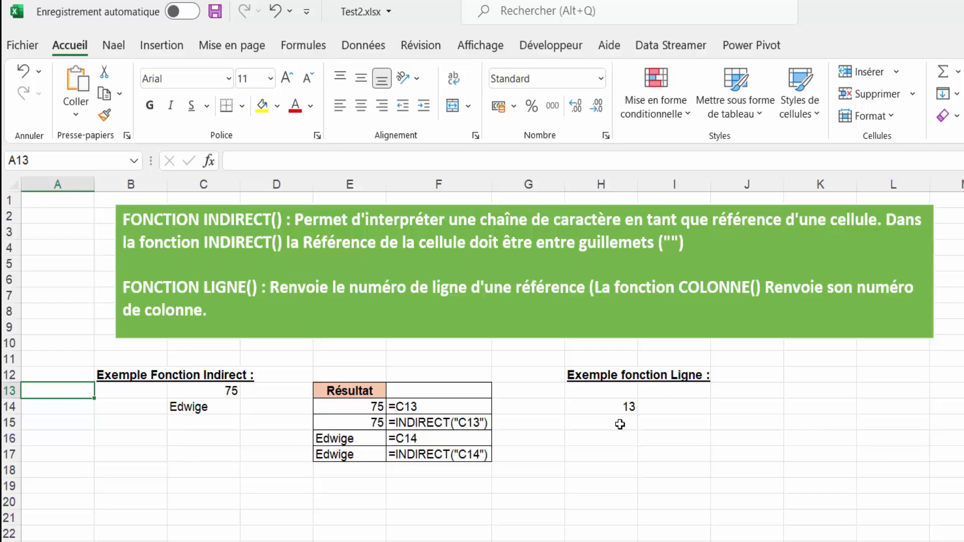
Enter =COLONNE(C13) in H15 to return column number 3.
click(620, 424)
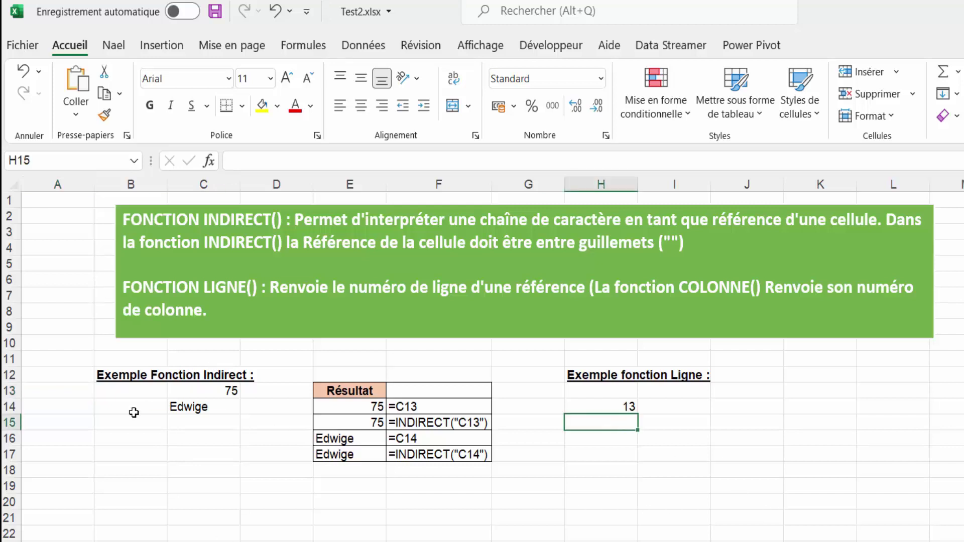
click(211, 391)
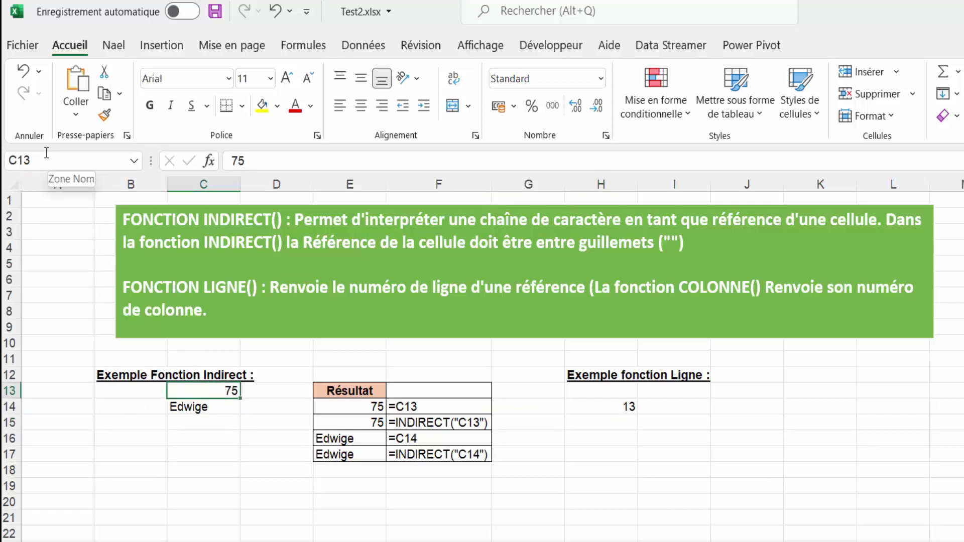
click(589, 424)
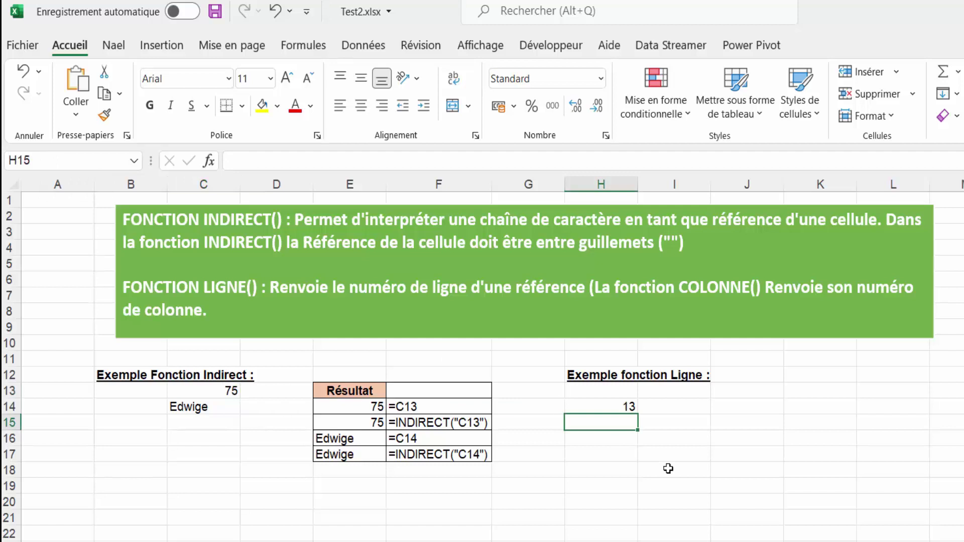
text(=colonne()
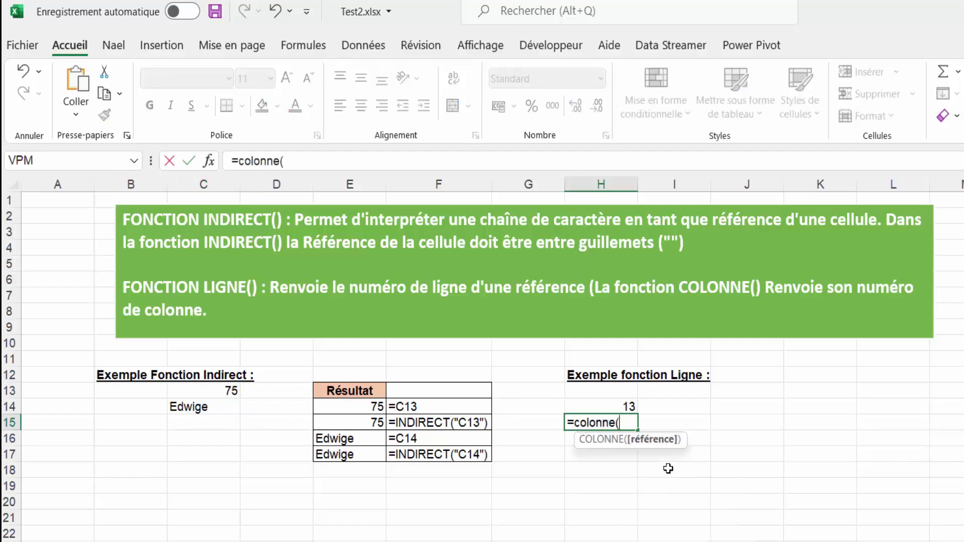
click(220, 397)
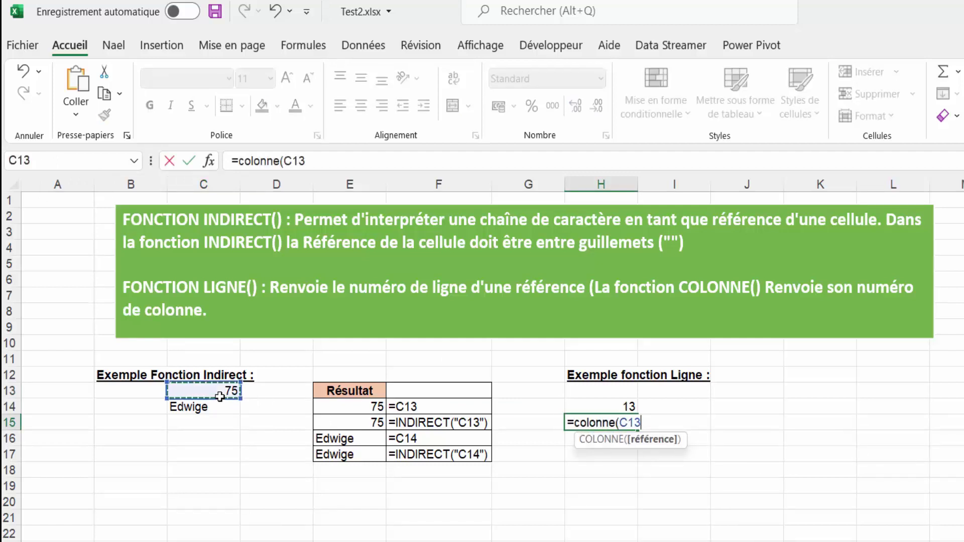
text())
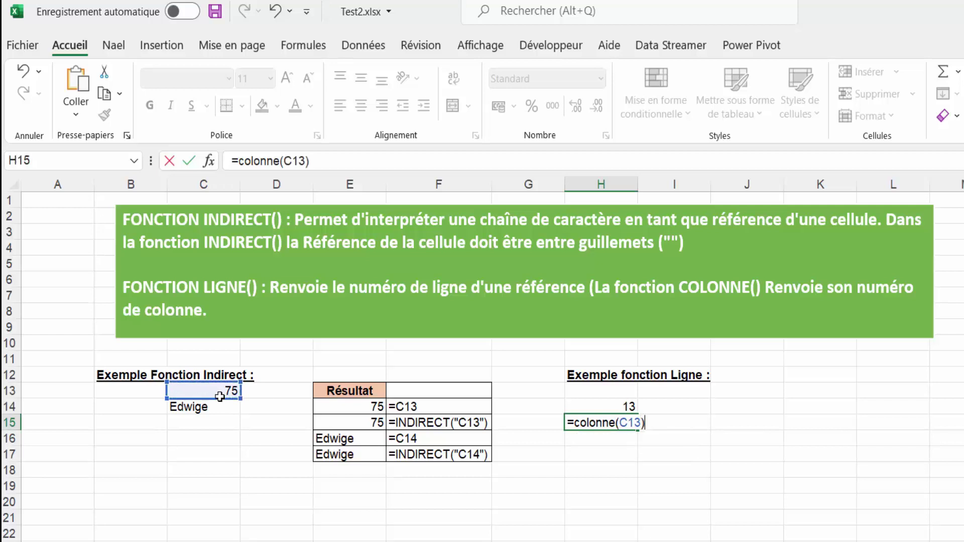
key(Return)
key(Up)
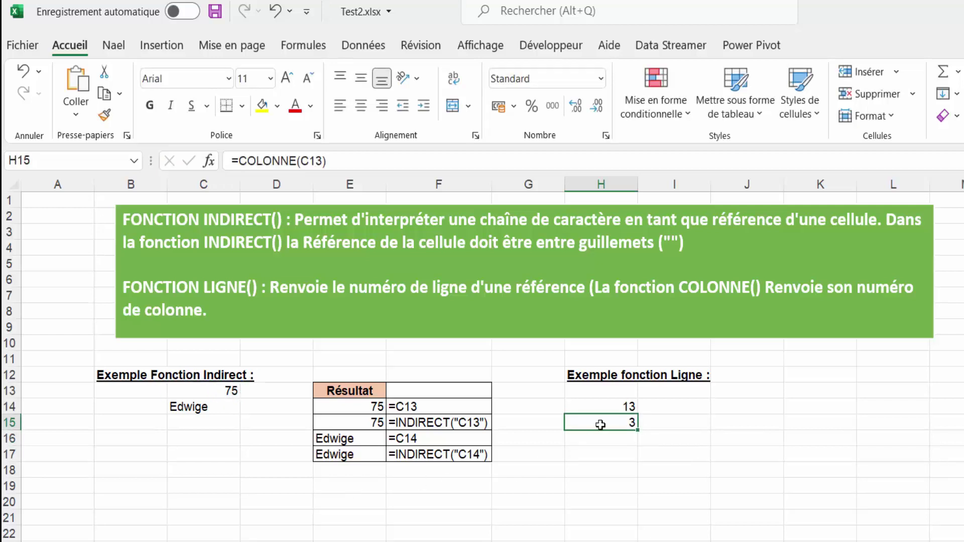
Highlight C13 and columns A, B and C to show why the result is 3.
click(207, 394)
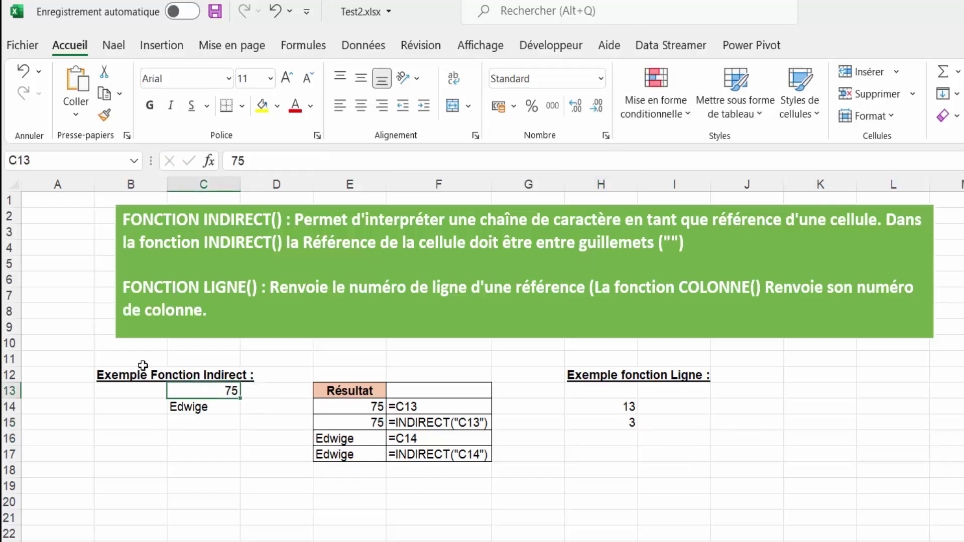
click(59, 182)
click(131, 184)
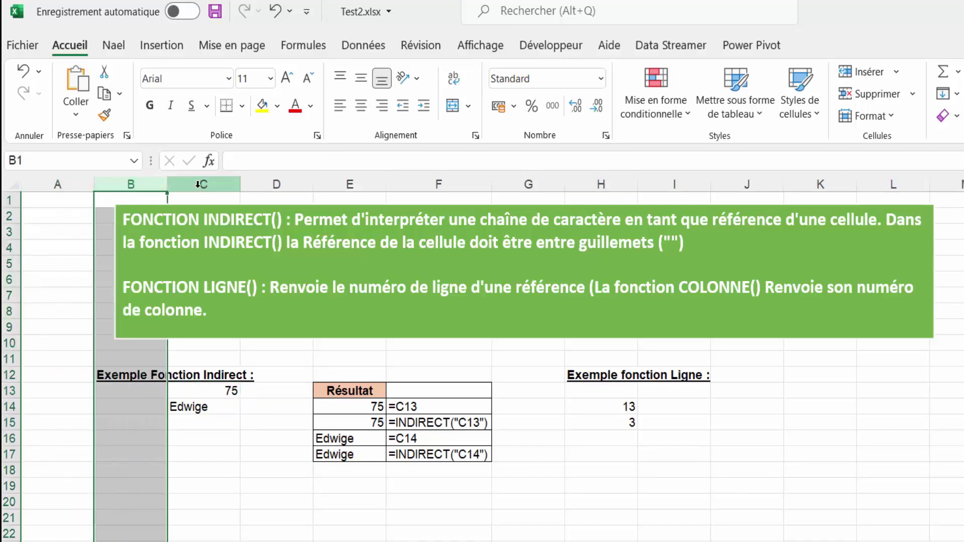
click(203, 184)
click(229, 391)
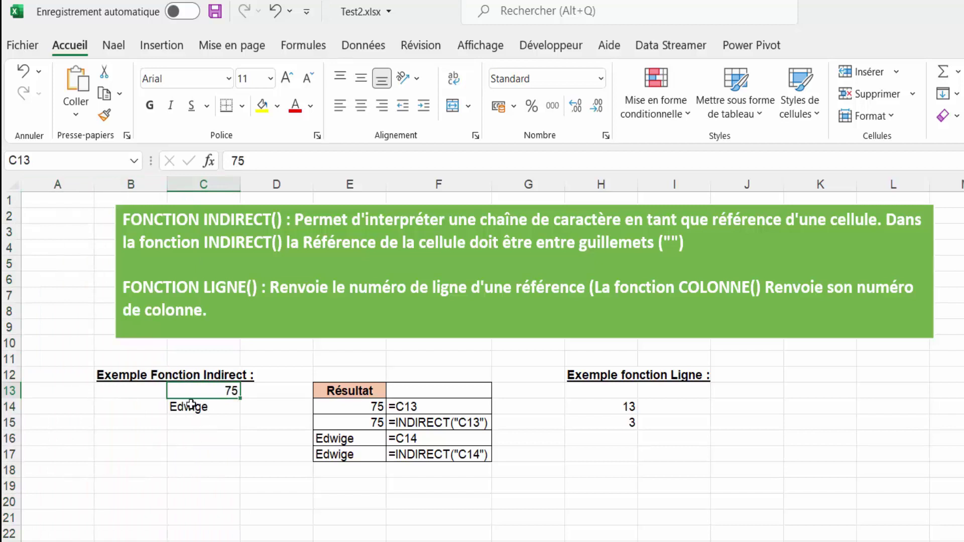
Review the COLONNE and Recap January formulas and the Janvier, Fevrier and Mars salesperson lists.
click(607, 423)
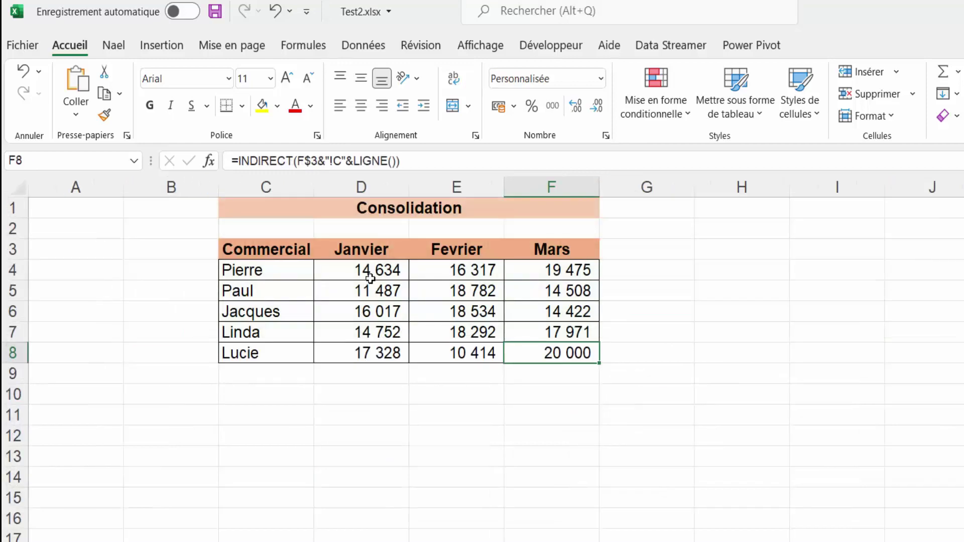
click(370, 277)
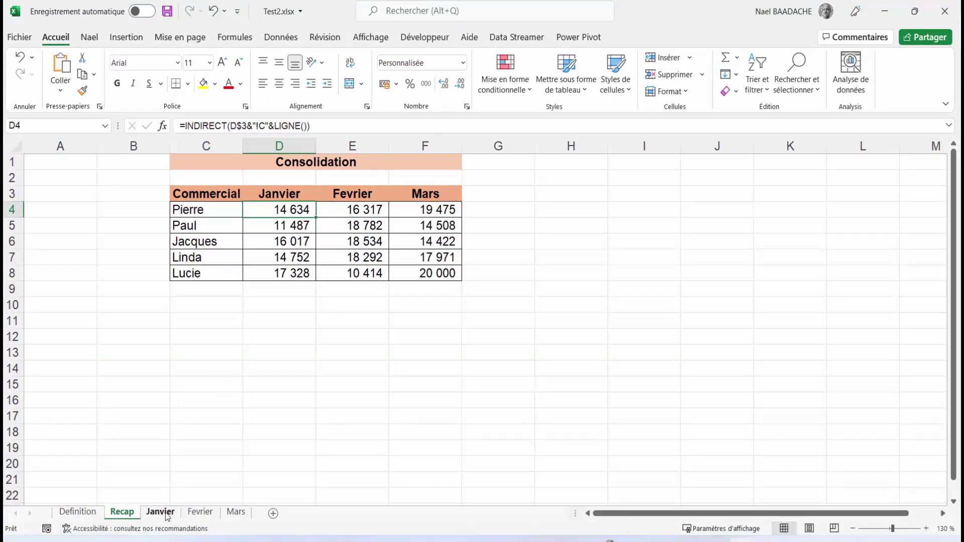
click(168, 516)
click(196, 512)
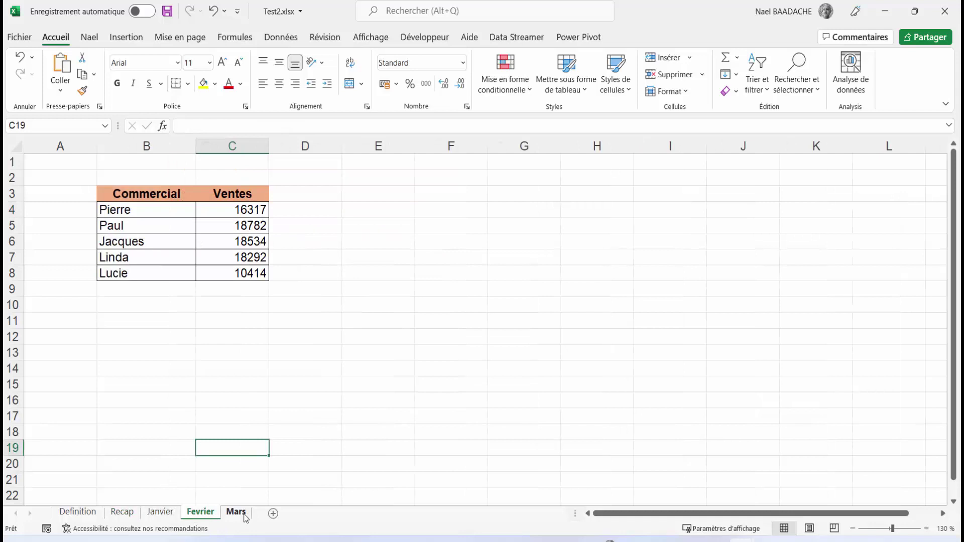
click(237, 512)
drag(155, 211, 158, 272)
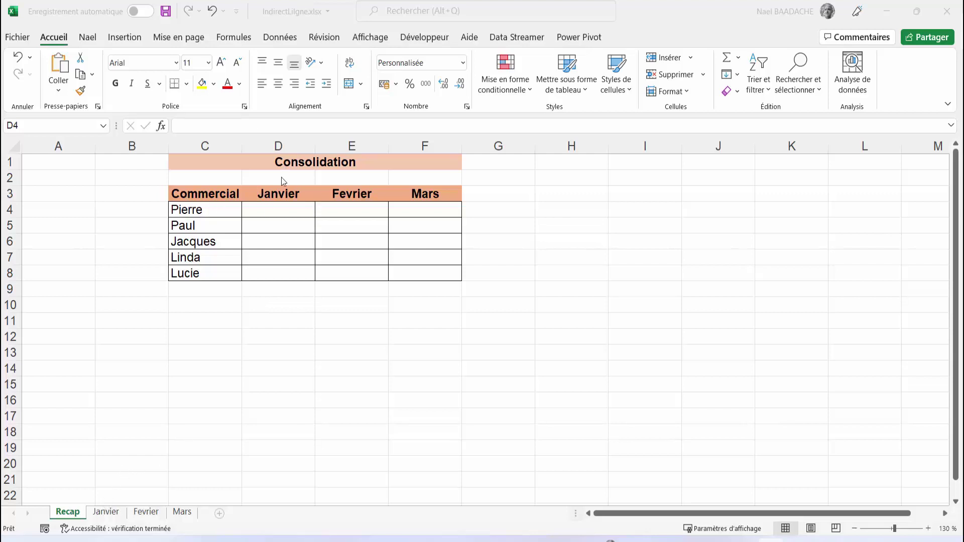
Link Recap D4 to the Janvier sheet with =Janvier!C4, showing 14 634.
click(276, 209)
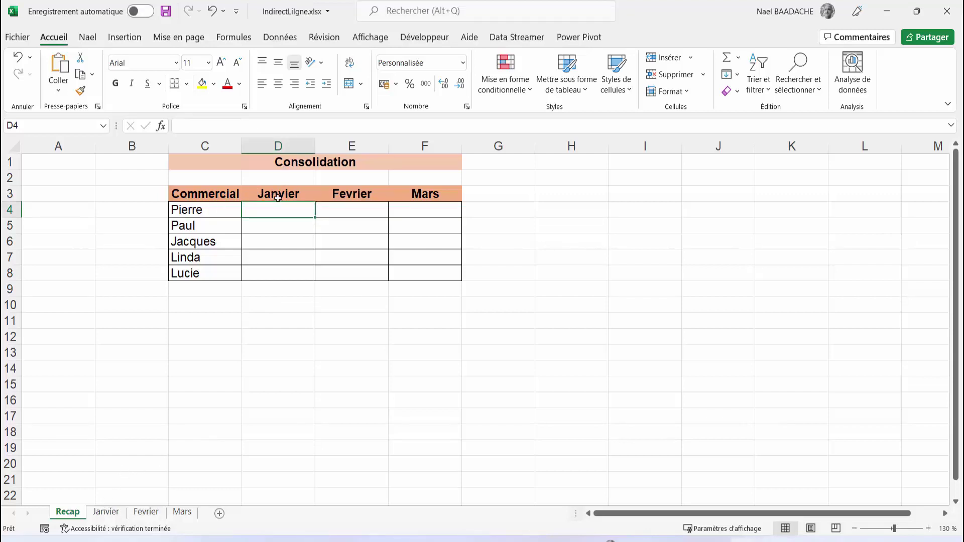
click(200, 211)
click(277, 209)
text(=)
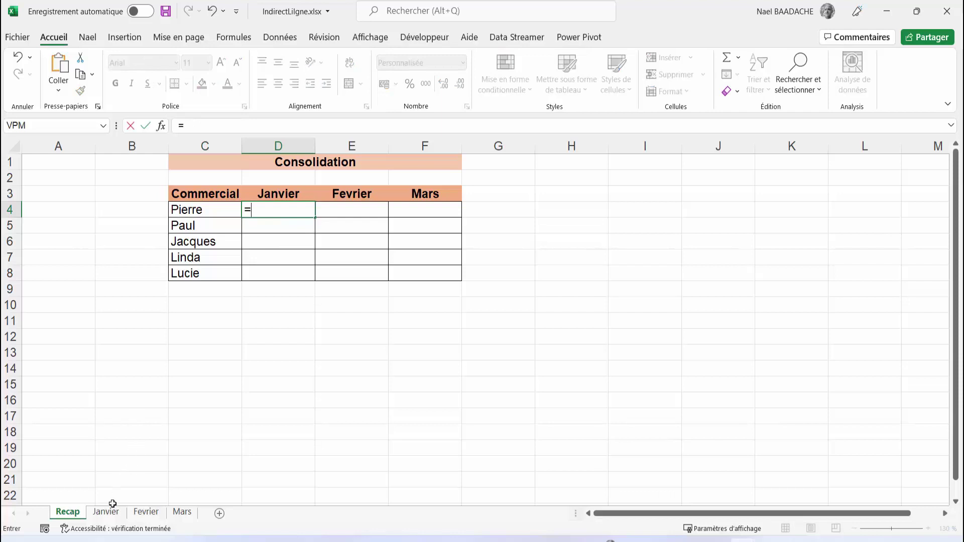
click(107, 512)
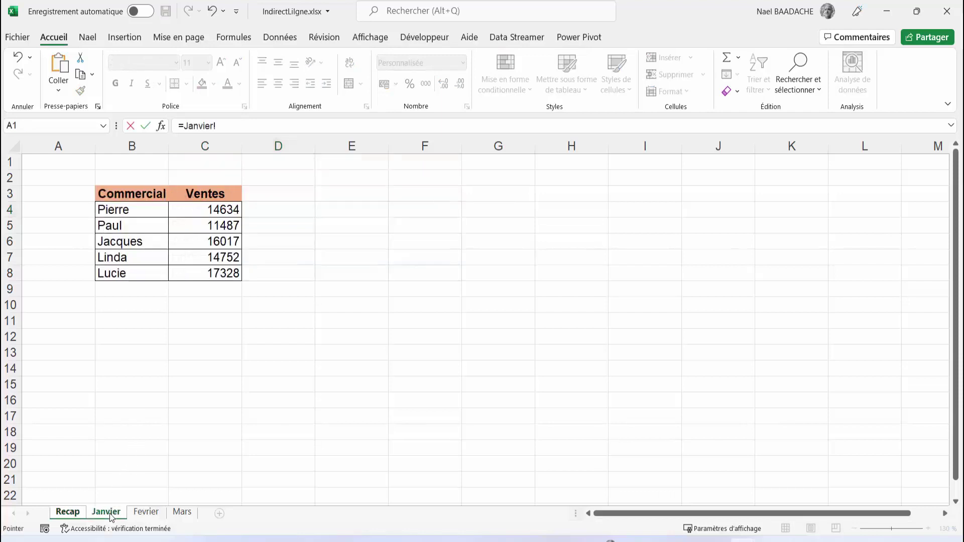
click(201, 211)
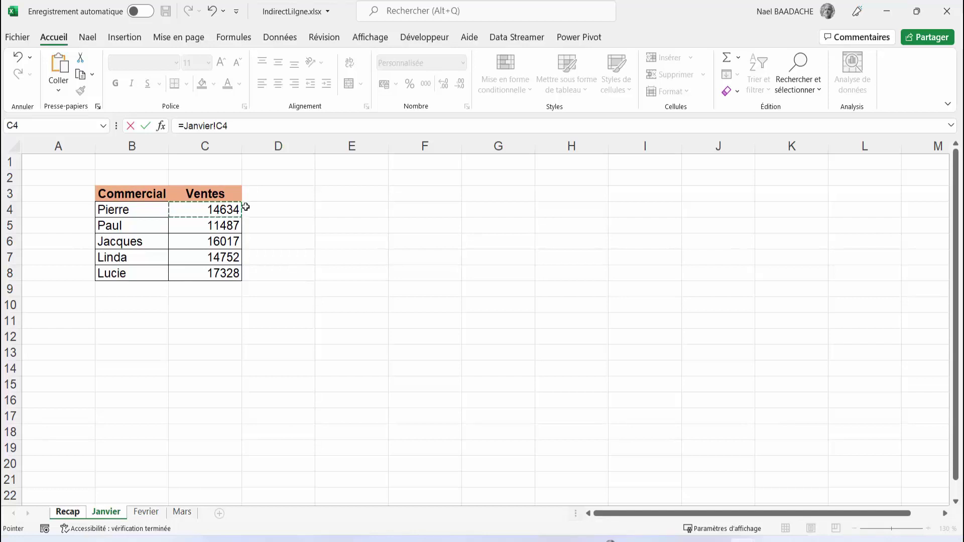
key(Return)
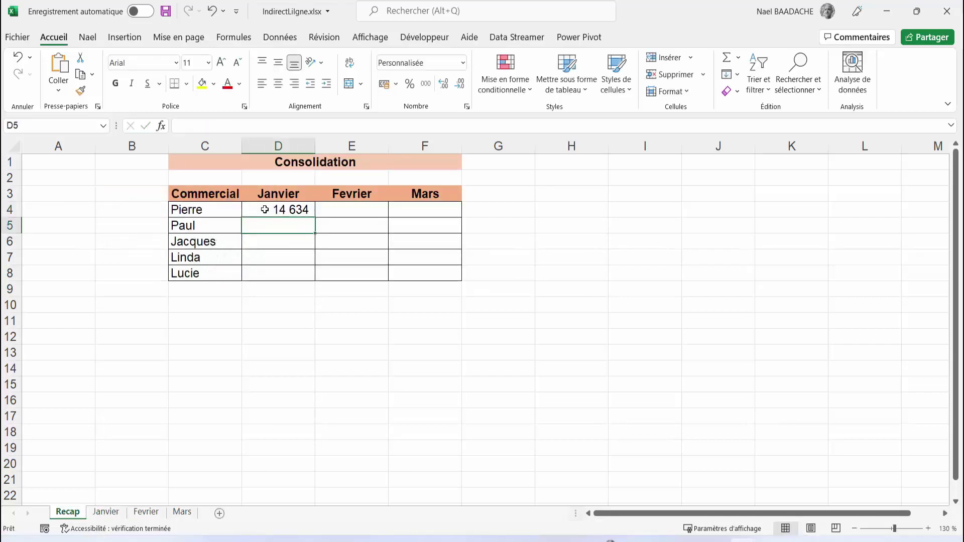
click(265, 209)
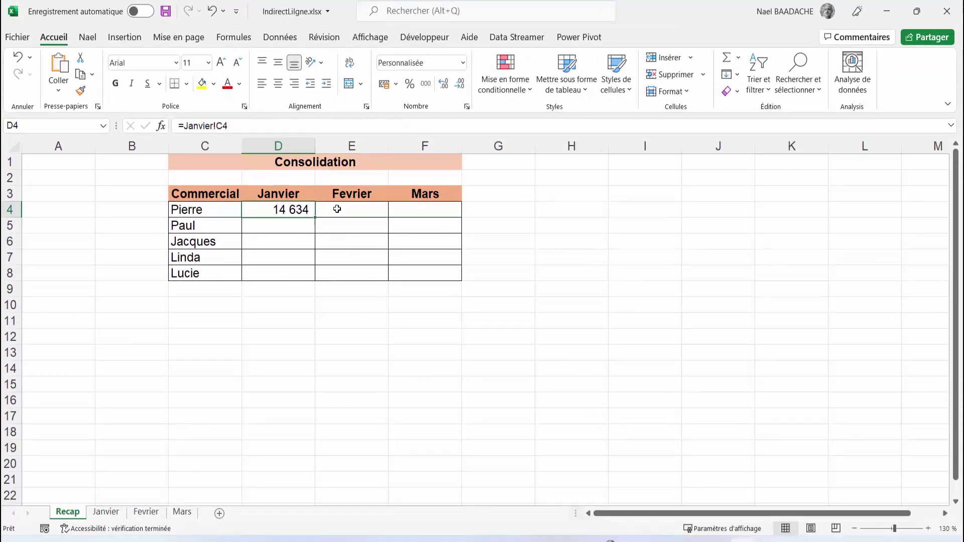
click(336, 210)
click(295, 210)
Enter =INDIRECT(Janvier!C4) in D4, which now shows a #REF! error.
click(342, 211)
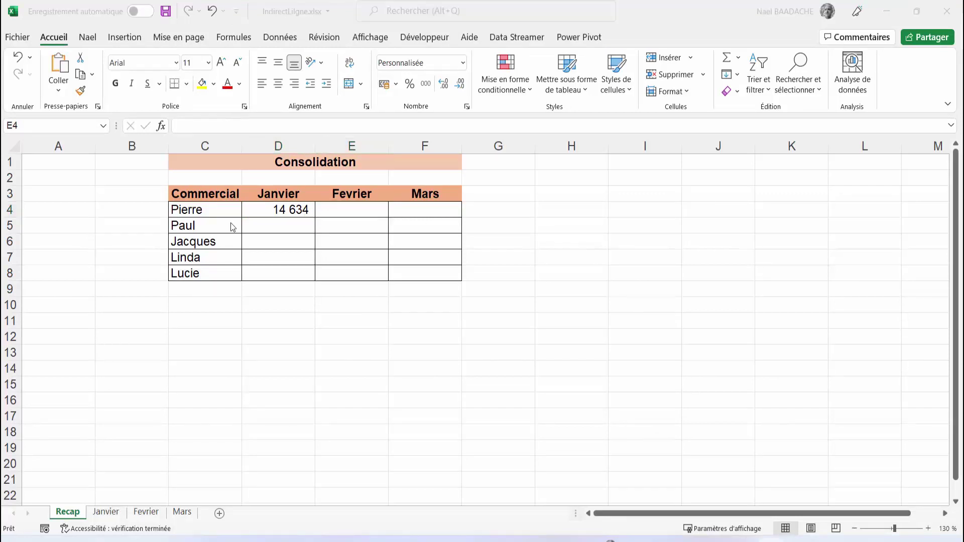
click(289, 213)
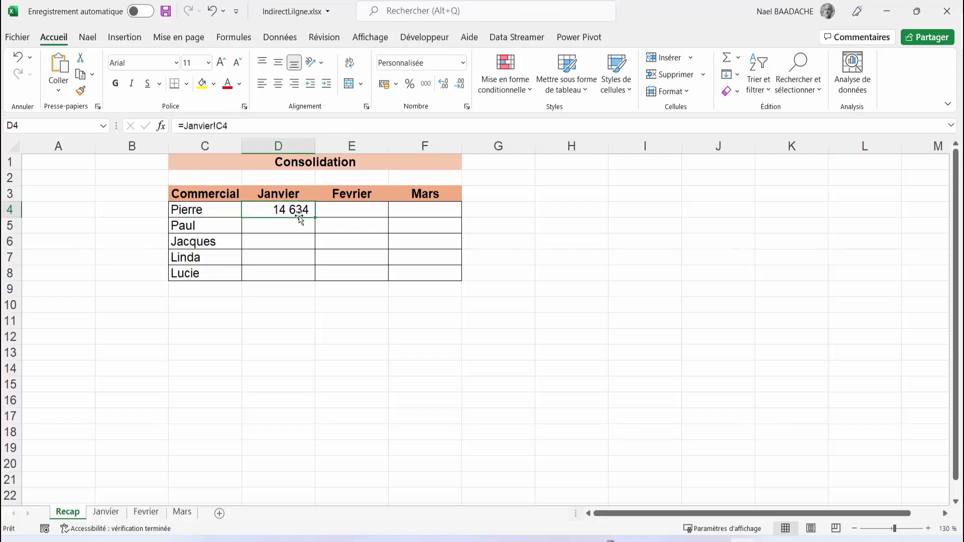
text(=ind)
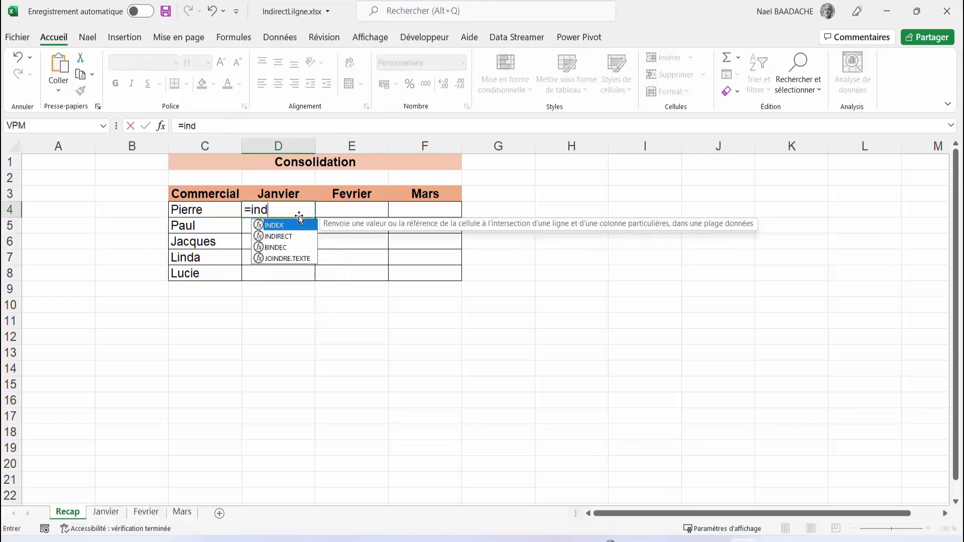
text(i)
key(Tab)
click(106, 512)
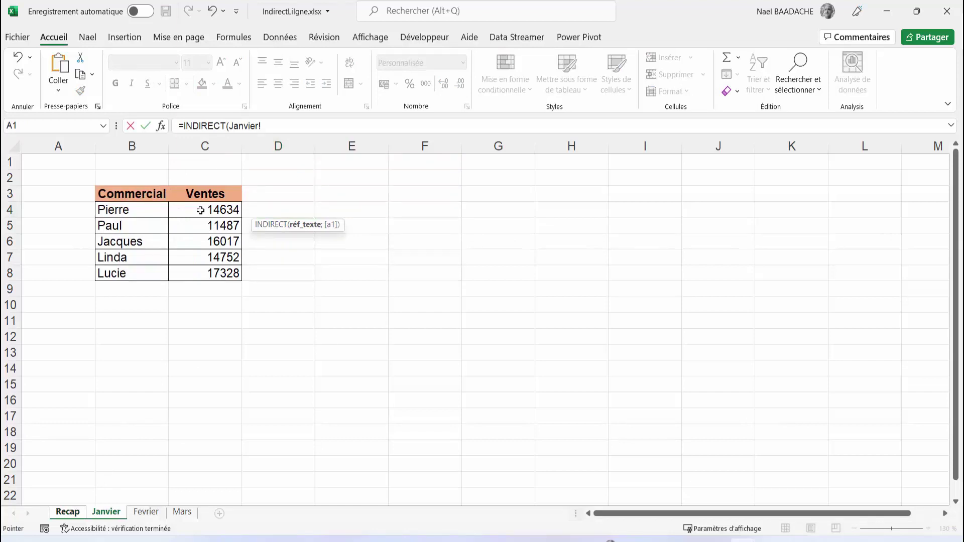
click(200, 211)
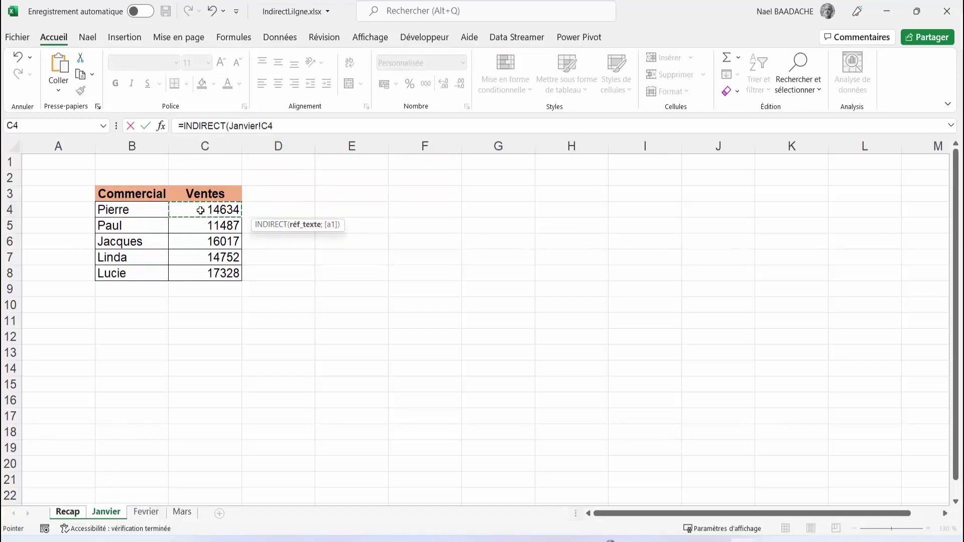
text(à)
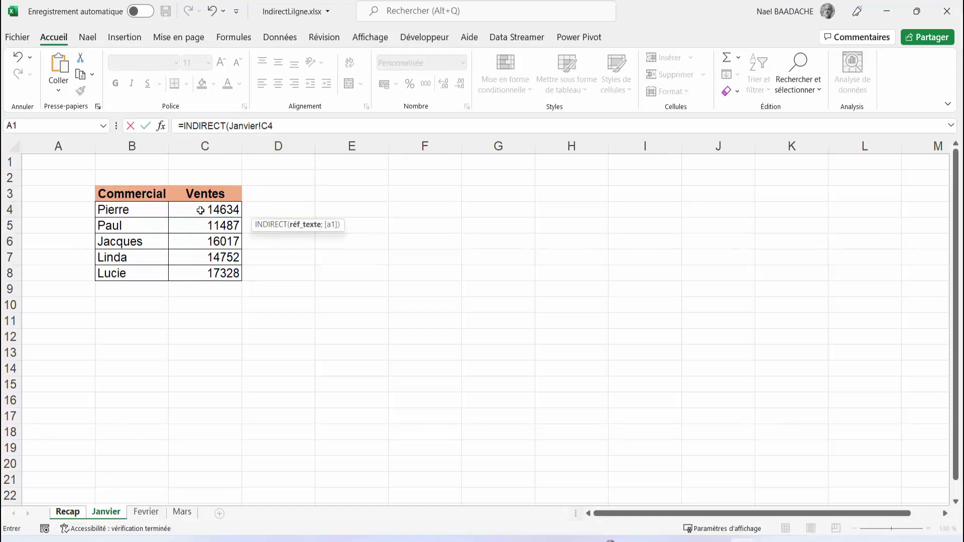
text())
key(Return)
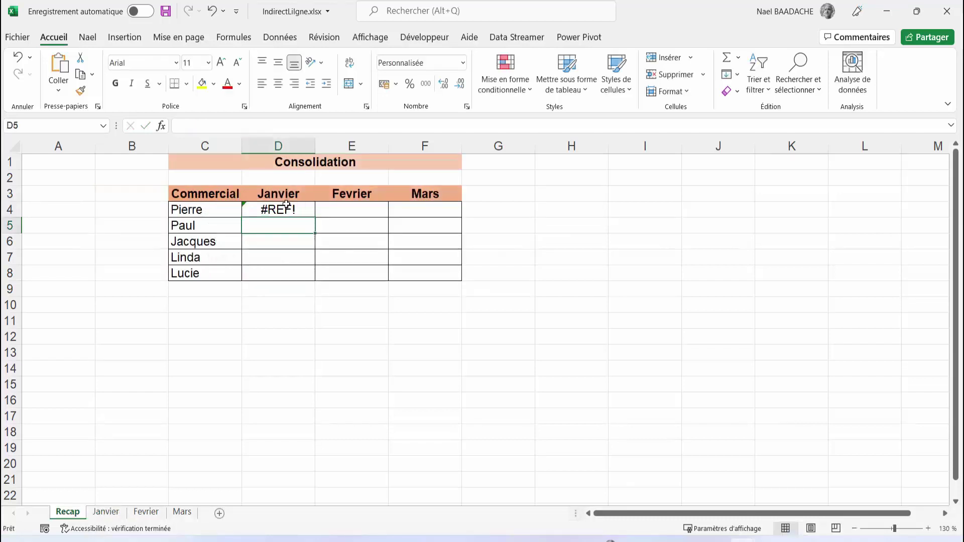
click(254, 211)
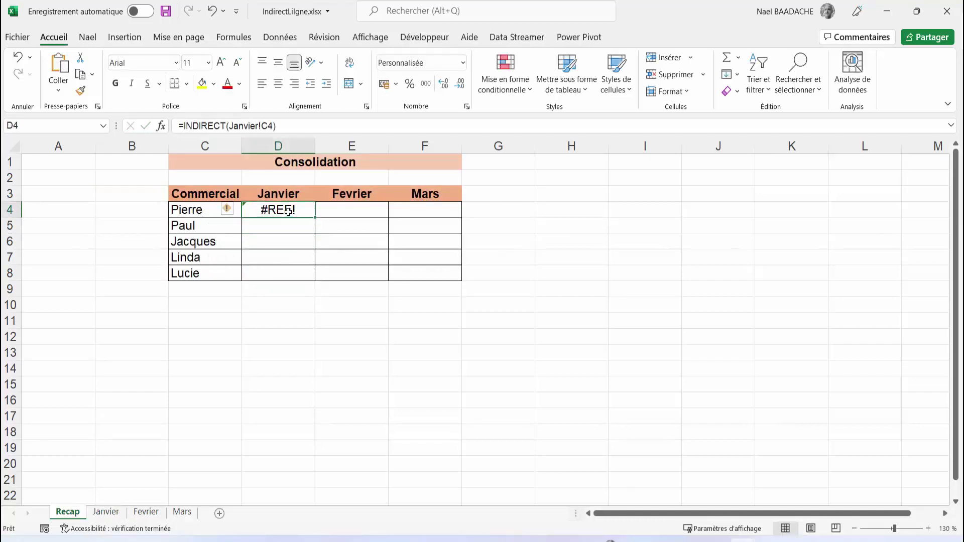
Put quotes around the reference so D4 reads =INDIRECT("Janvier!C4") and shows 14 634.
click(229, 125)
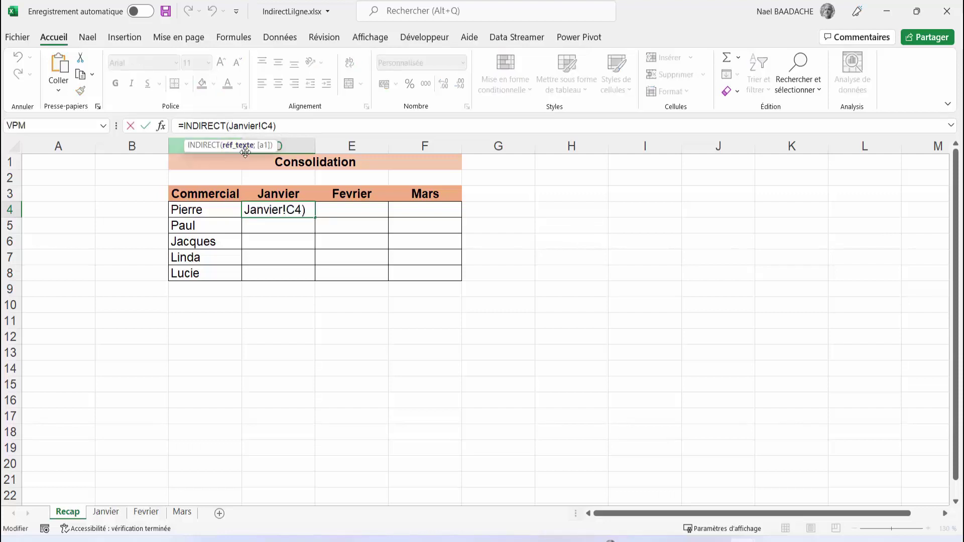
text(")
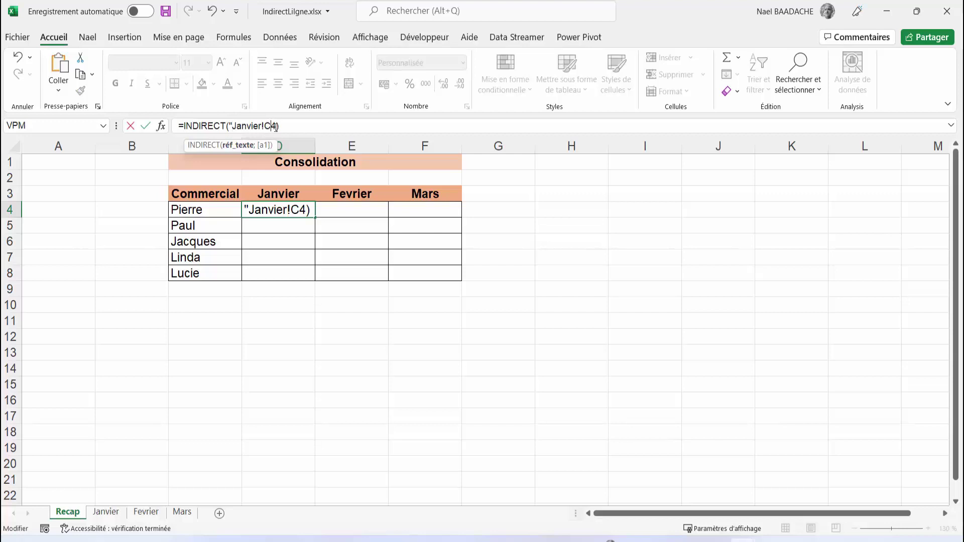
click(275, 125)
text(")
key(Return)
key(Up)
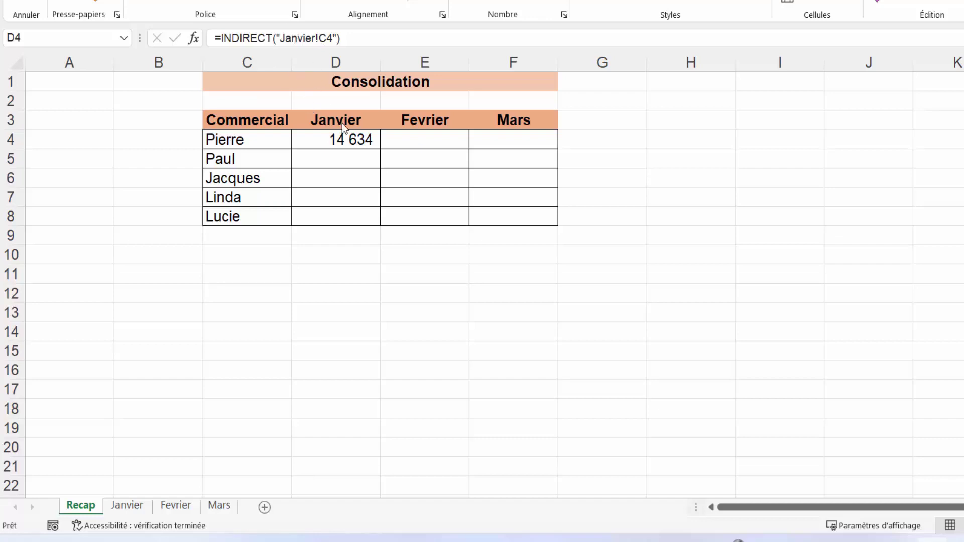
Rewrite D4 as =INDIRECT(D$3&"!C4"), taking the sheet name from header D3 with row 3 locked.
click(274, 38)
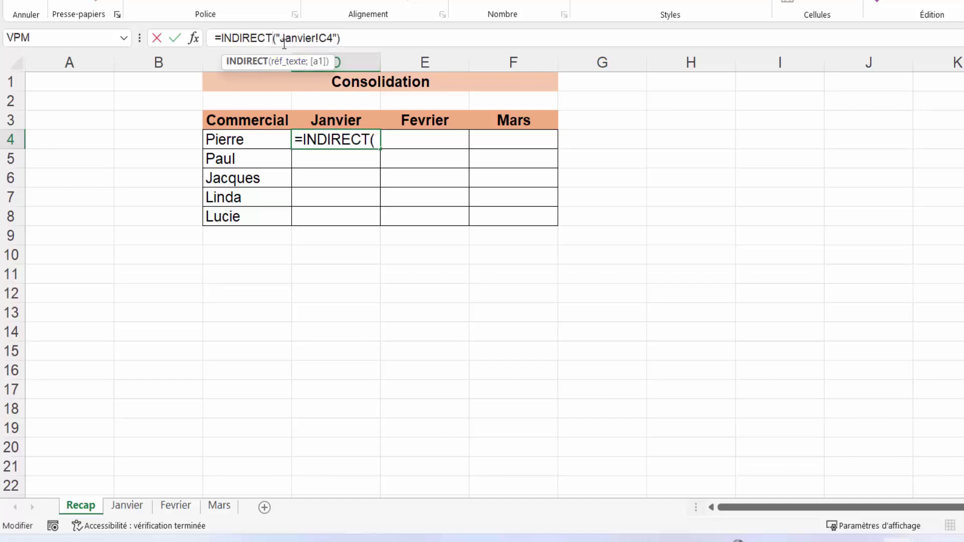
key(Right)
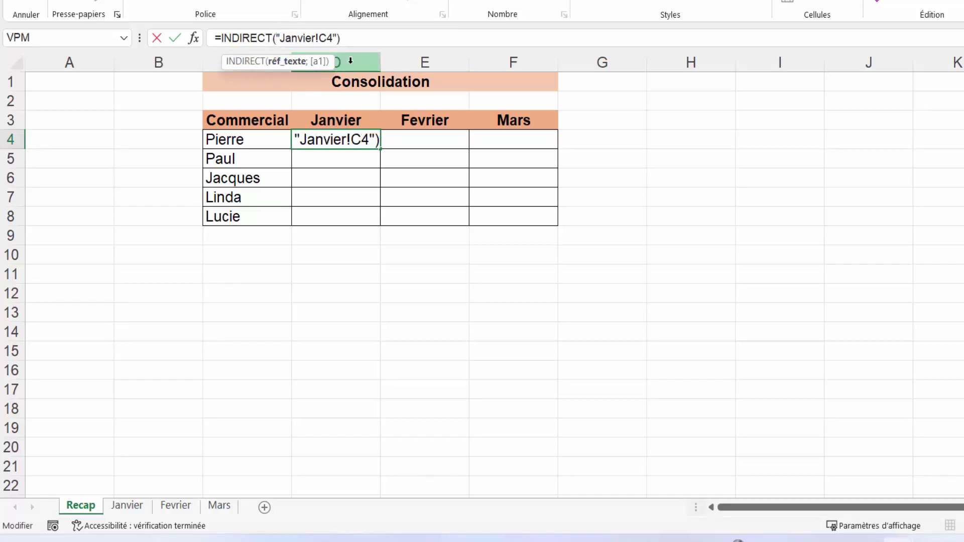
key(Delete)
key(Delete)
key(Delete)
key(Delete)
key(Delete)
key(Delete)
key(Delete)
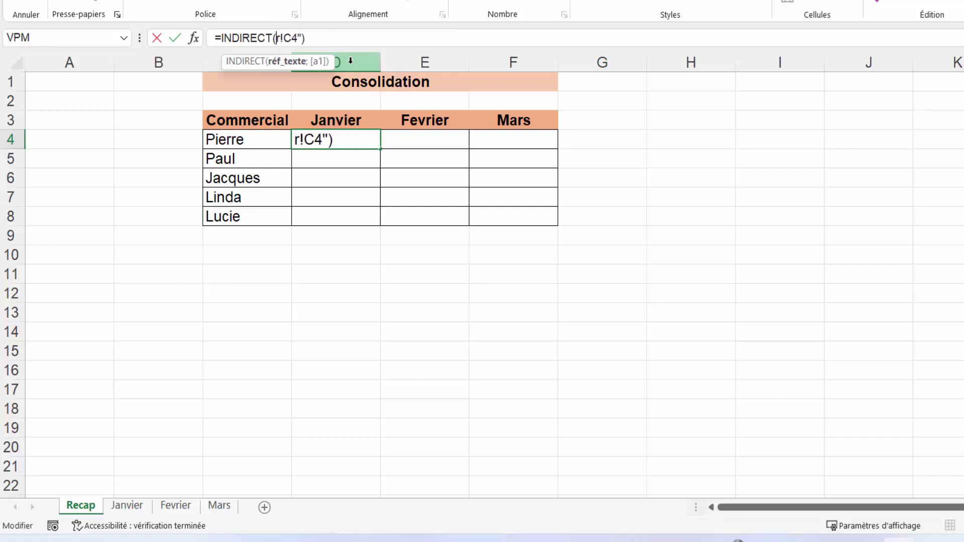
key(Delete)
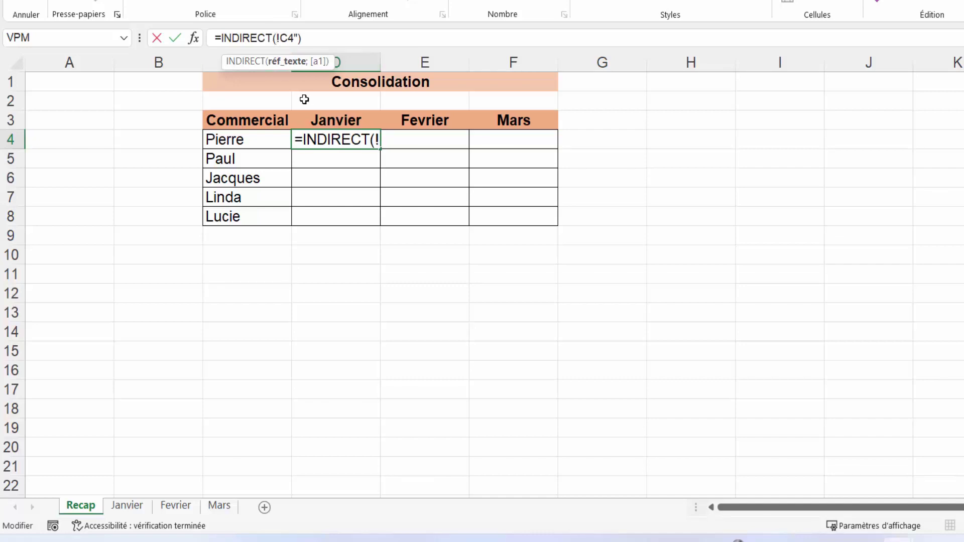
text(")
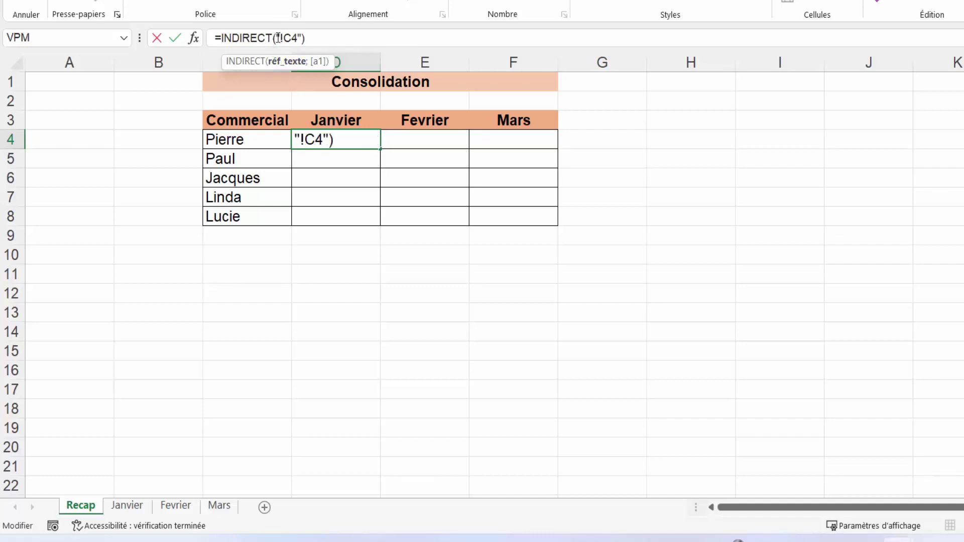
click(276, 38)
click(330, 119)
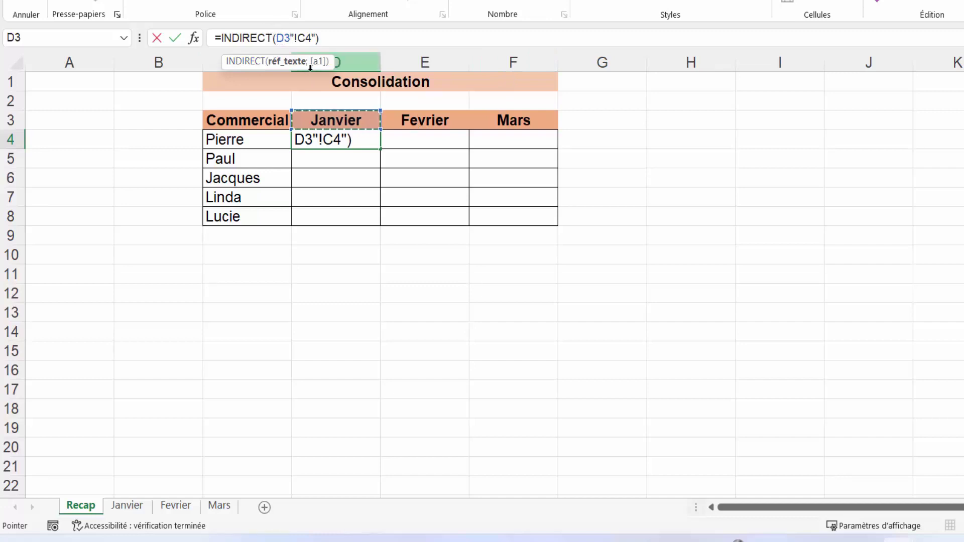
key(F4)
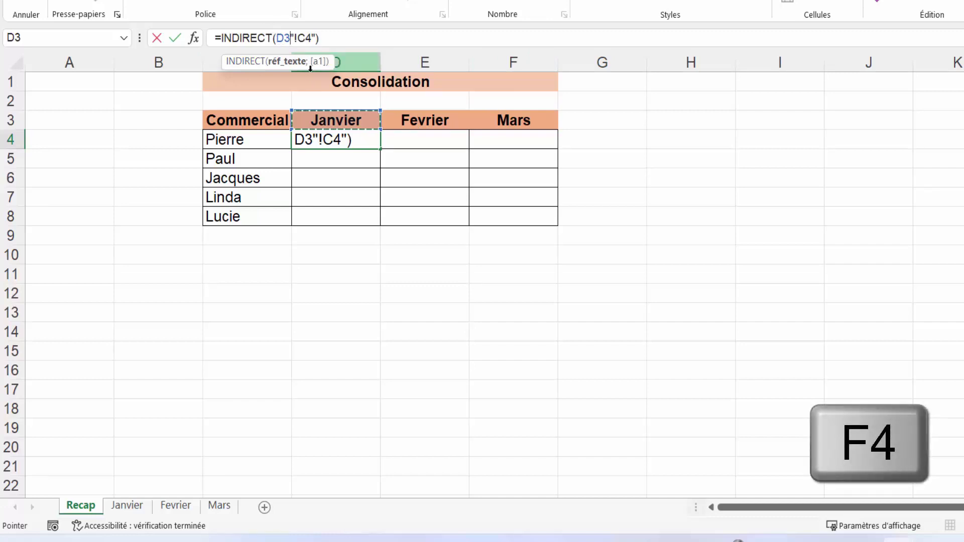
key(F4)
key(F4)
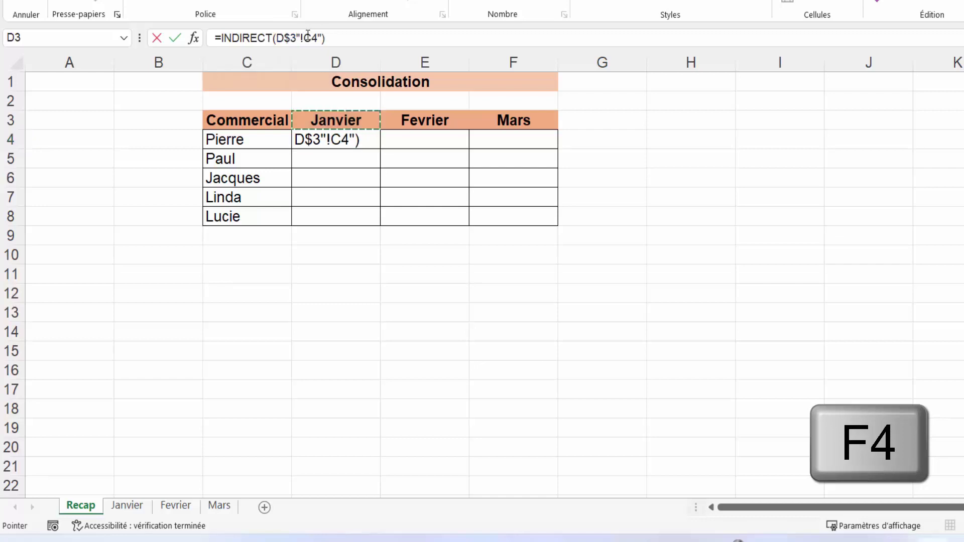
click(297, 37)
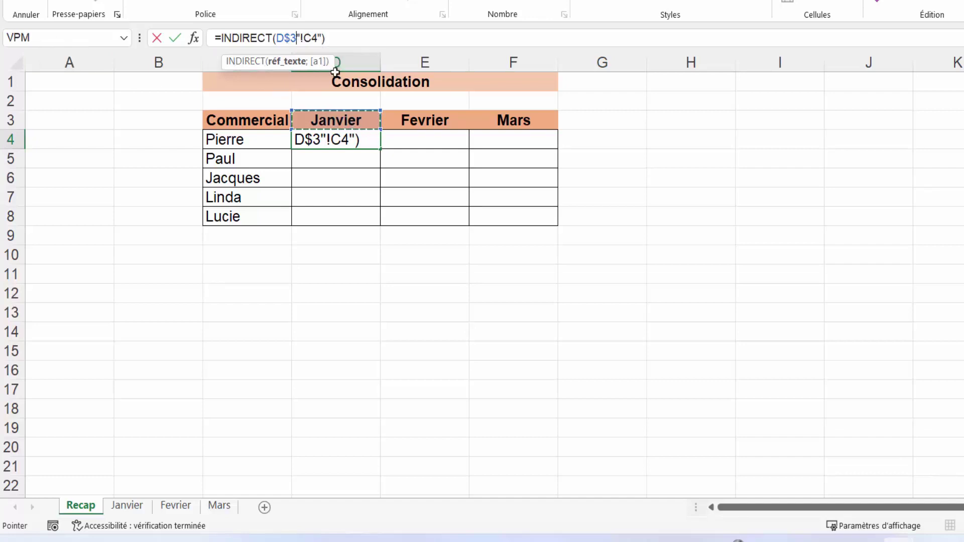
text(&)
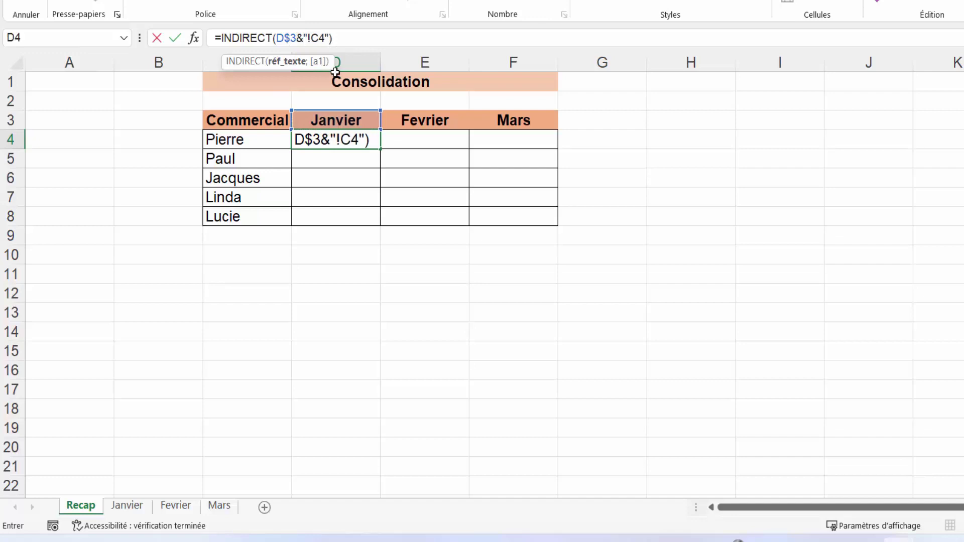
Commit the D4 formula and confirm Pierre's 14 634 on the Janvier sheet.
key(ctrl+Return)
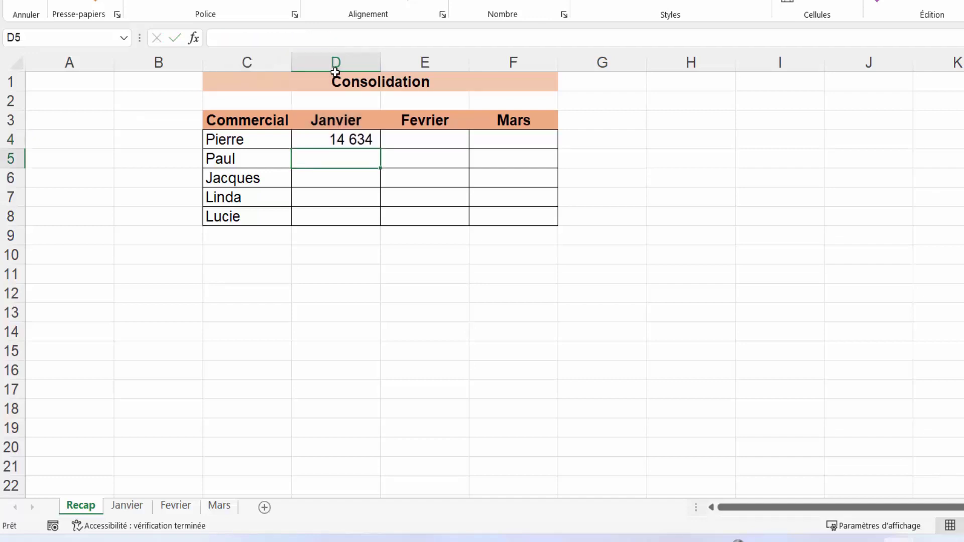
click(129, 507)
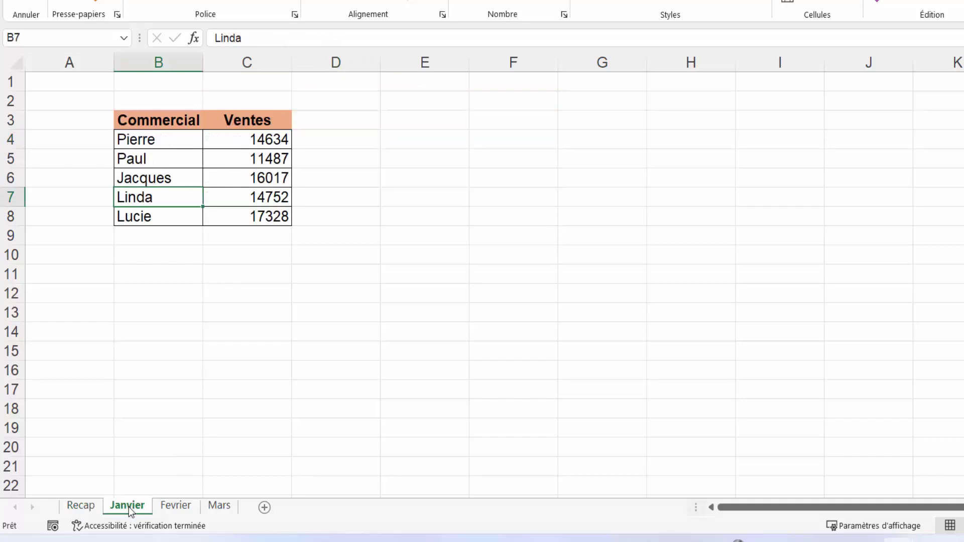
click(258, 145)
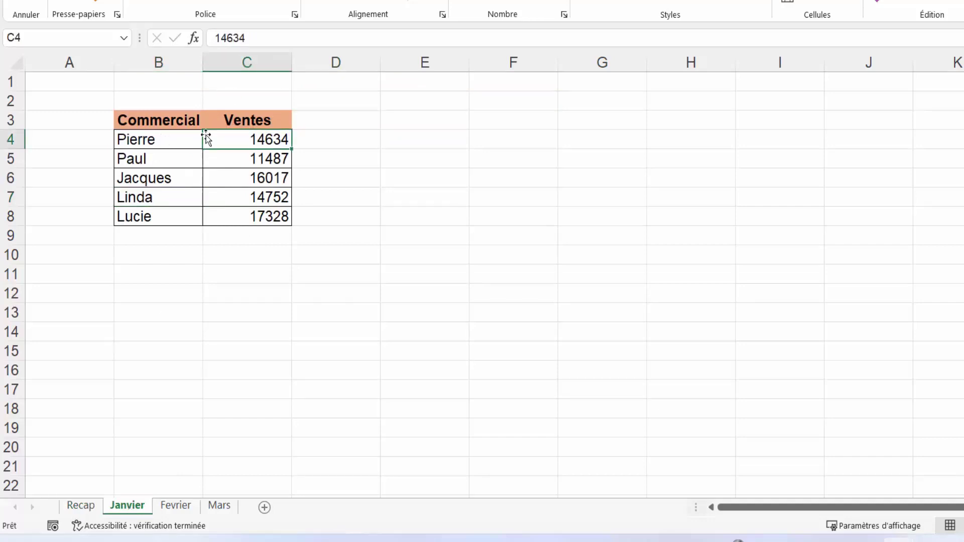
click(83, 506)
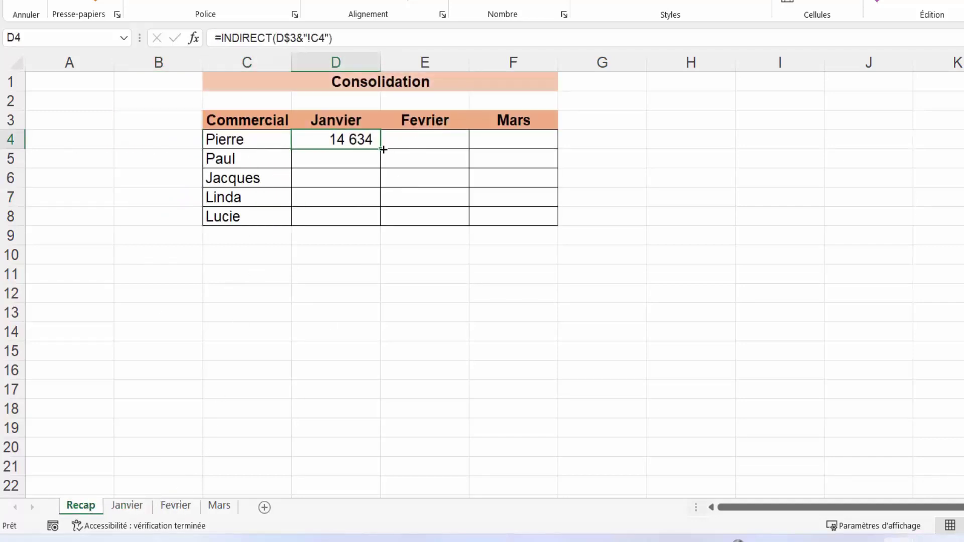
Copy D4's formula across to E4:F4 for the Fevrier and Mars columns.
drag(381, 148, 517, 149)
key(Right)
click(509, 140)
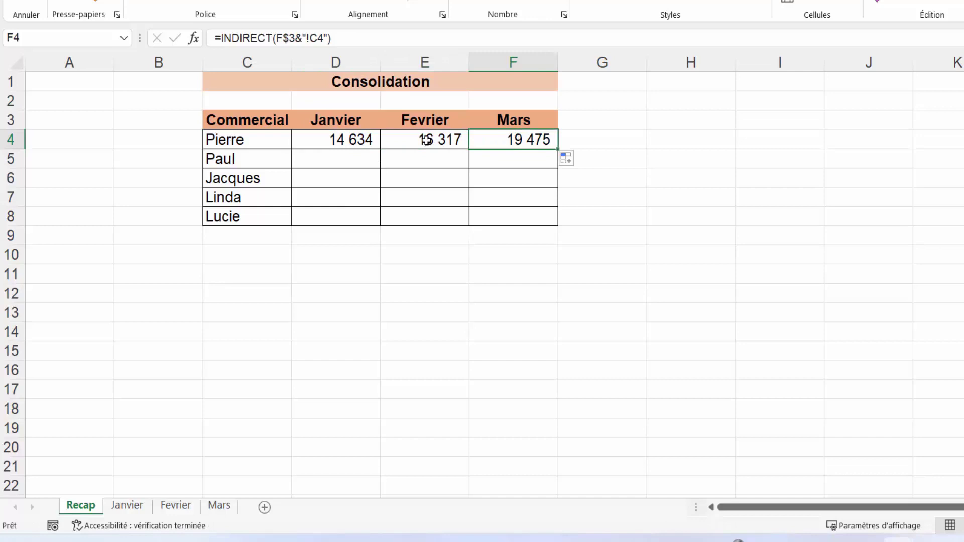
click(427, 141)
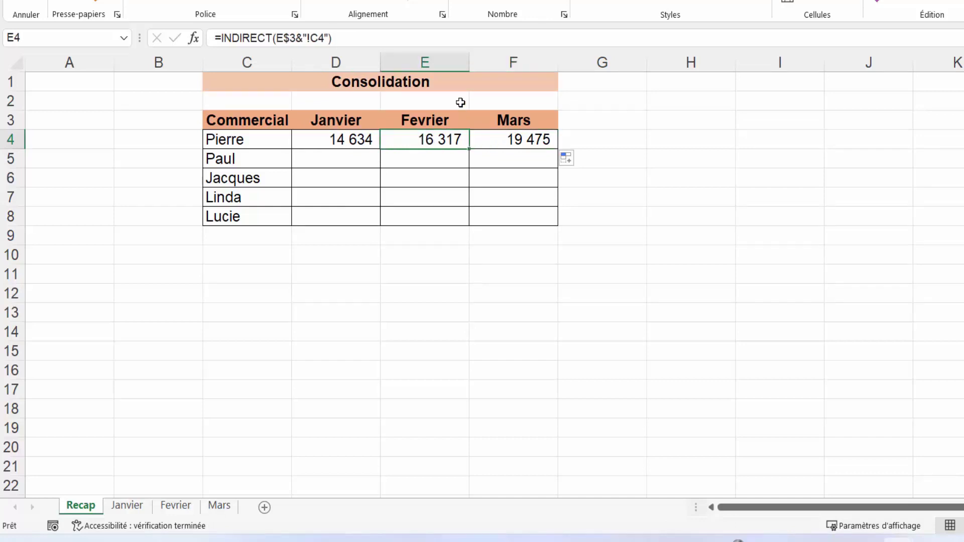
click(420, 120)
click(516, 119)
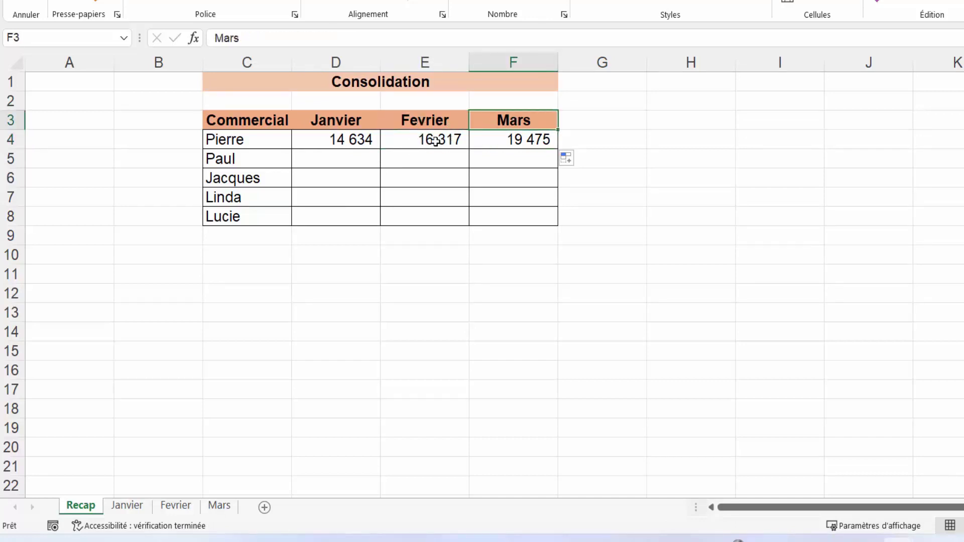
click(435, 142)
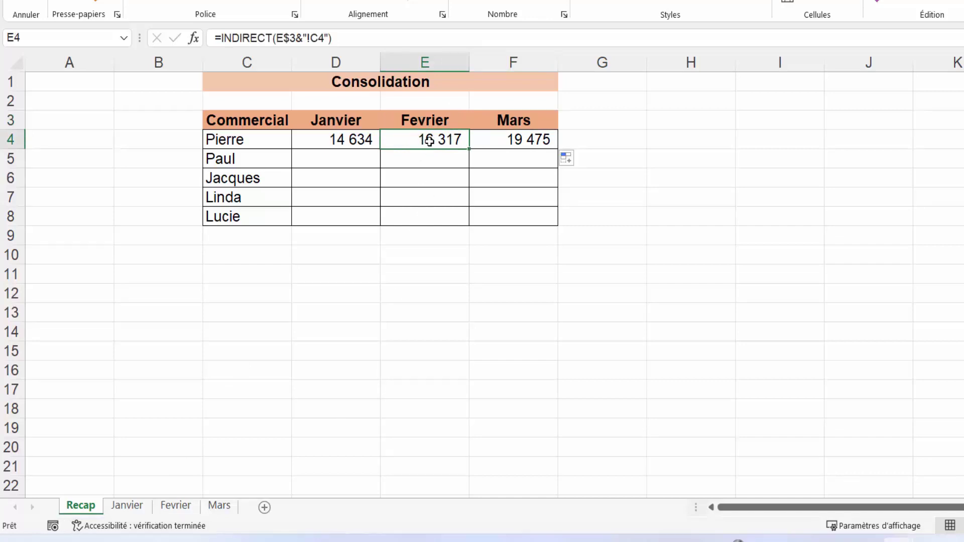
Verify Pierre's 16 317 and 19 475 against the Fevrier and Mars sheets.
click(172, 506)
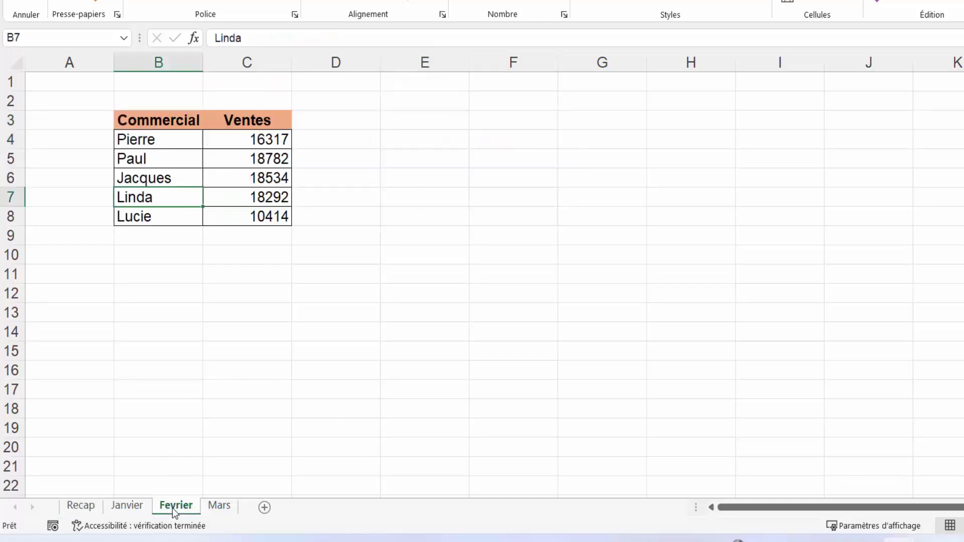
click(281, 137)
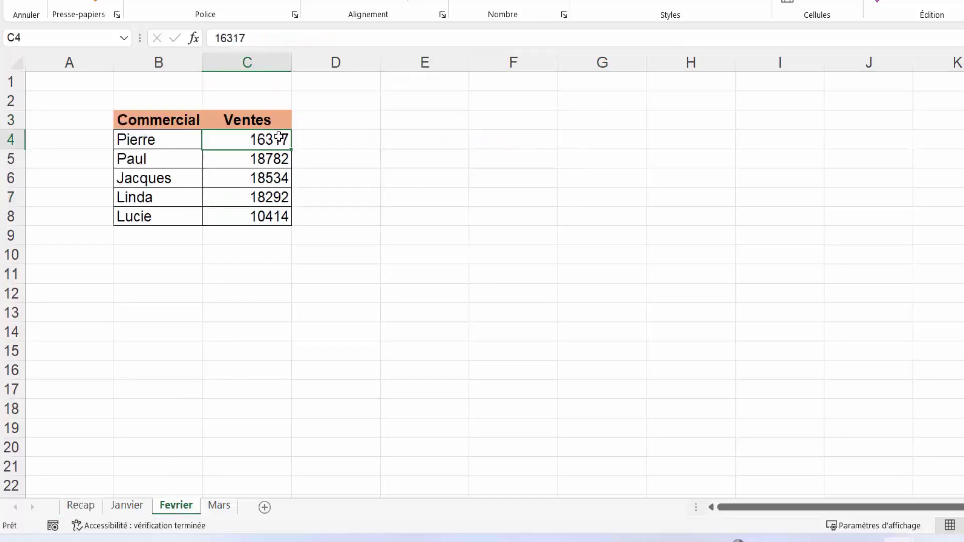
click(219, 507)
click(245, 139)
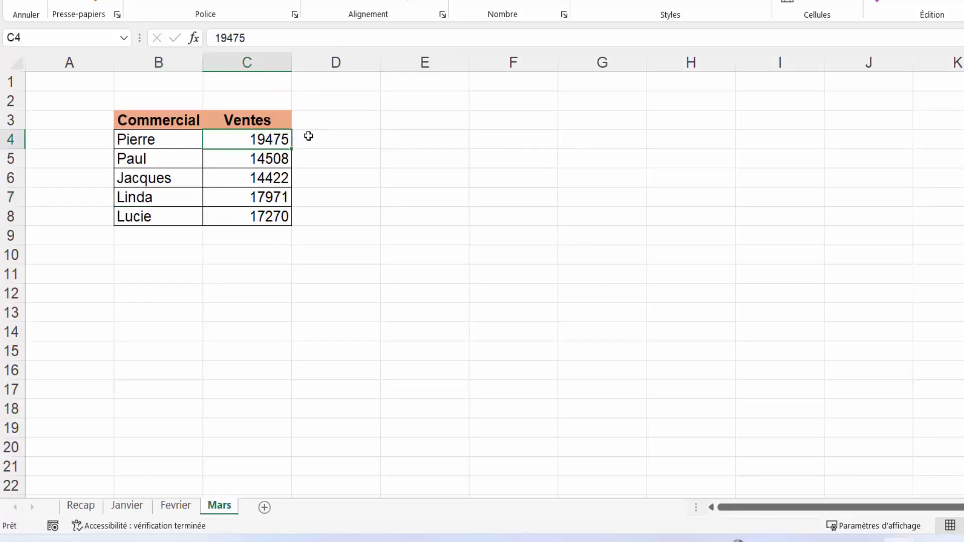
click(82, 506)
click(508, 135)
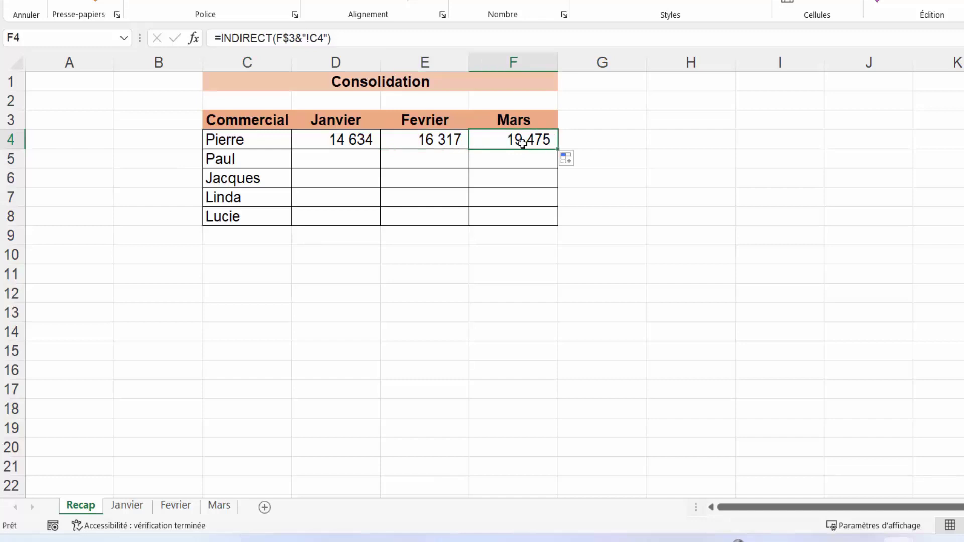
Fill the Janvier formula down to D8 and see every salesperson get 14 634.
key(Left)
key(Left)
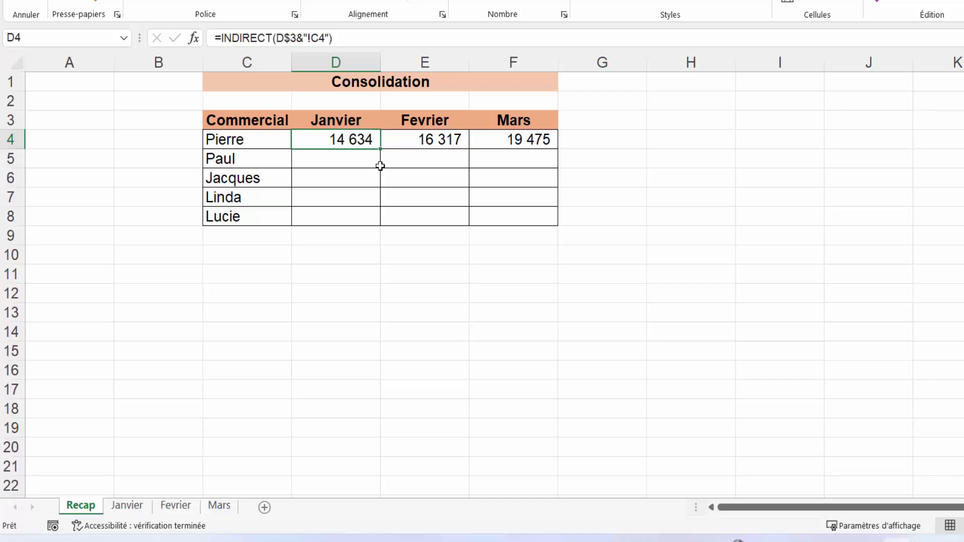
drag(380, 149, 379, 224)
click(352, 159)
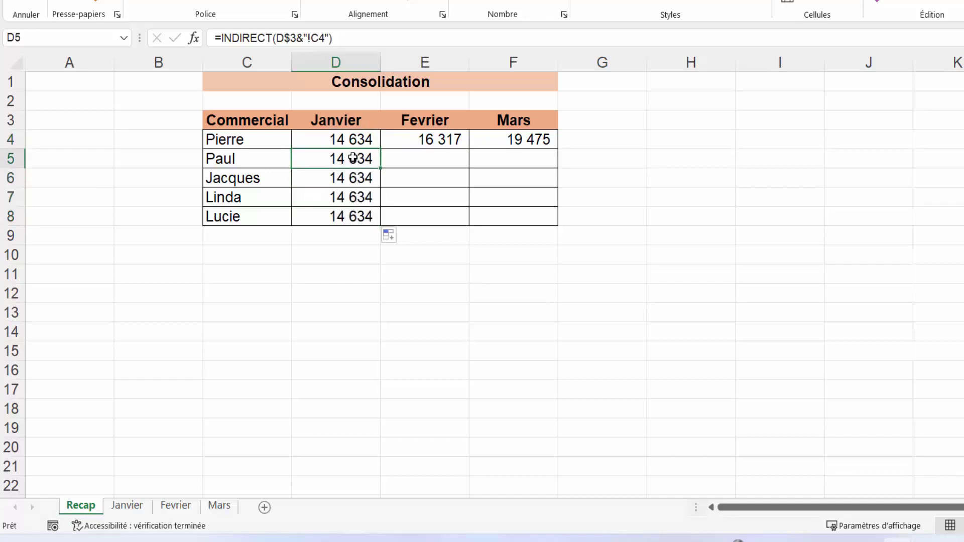
click(352, 143)
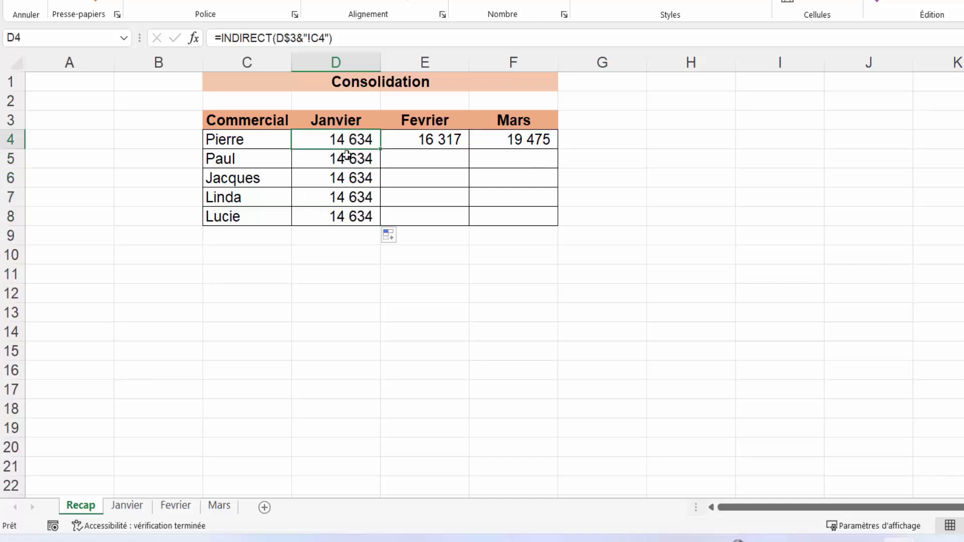
click(246, 159)
click(356, 219)
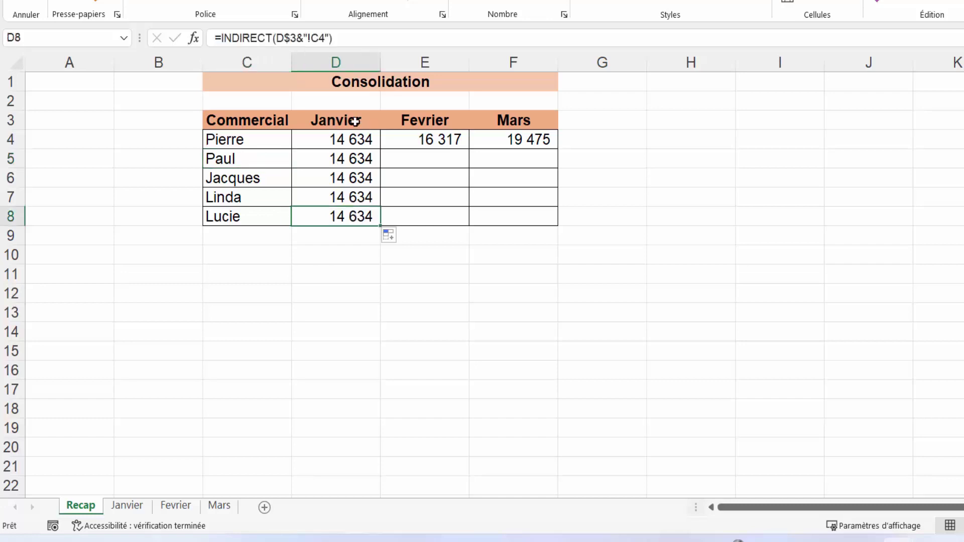
click(344, 143)
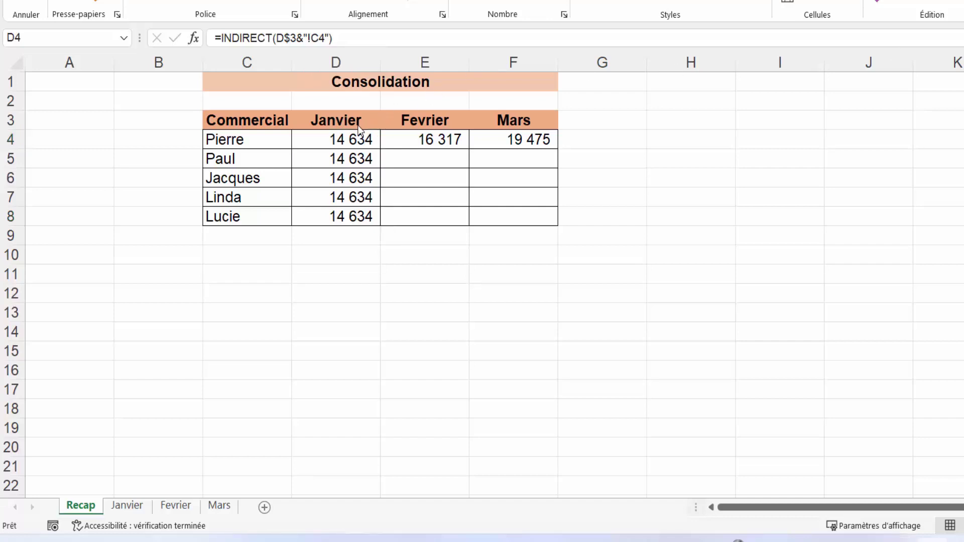
click(350, 141)
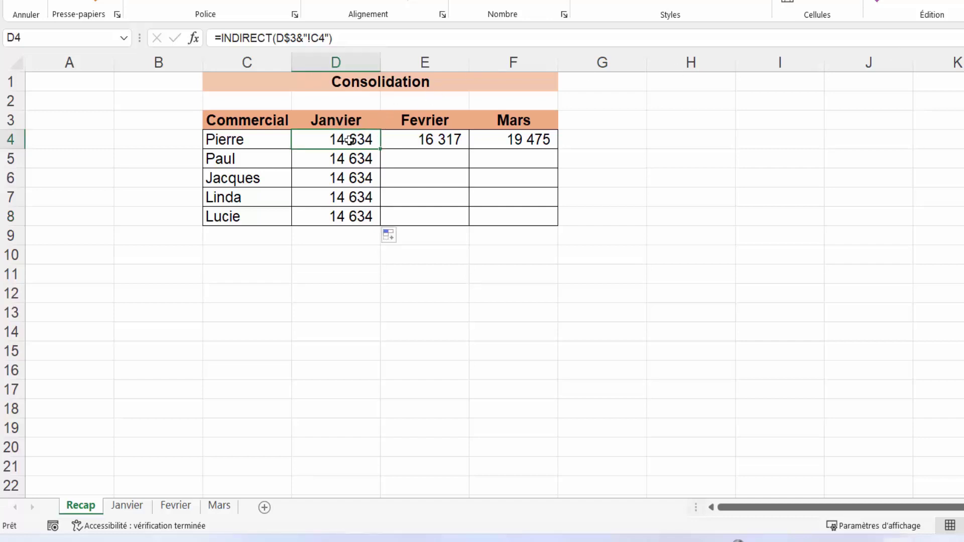
Rewrite D4 as =INDIRECT(D$3&"!C"&LIGNE()) so the source row follows the current row.
click(324, 38)
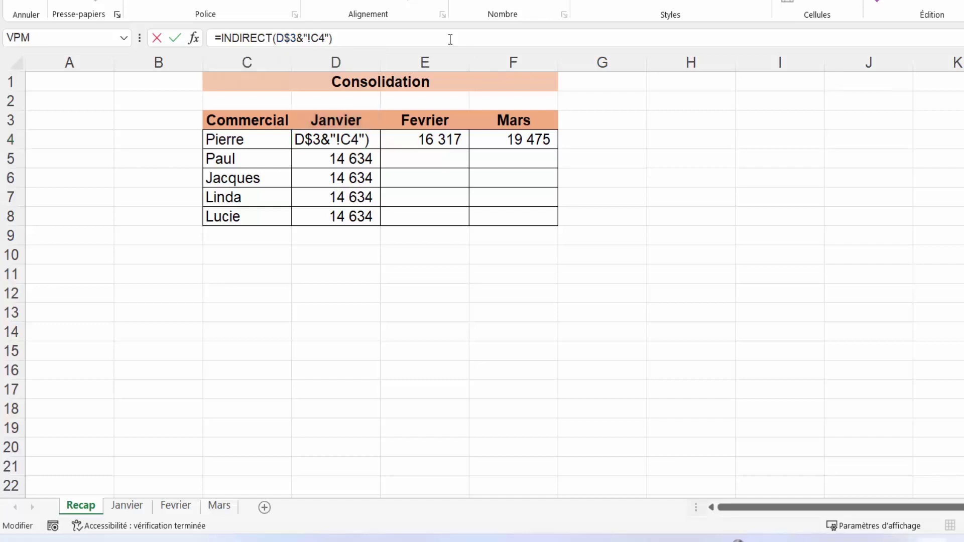
click(318, 38)
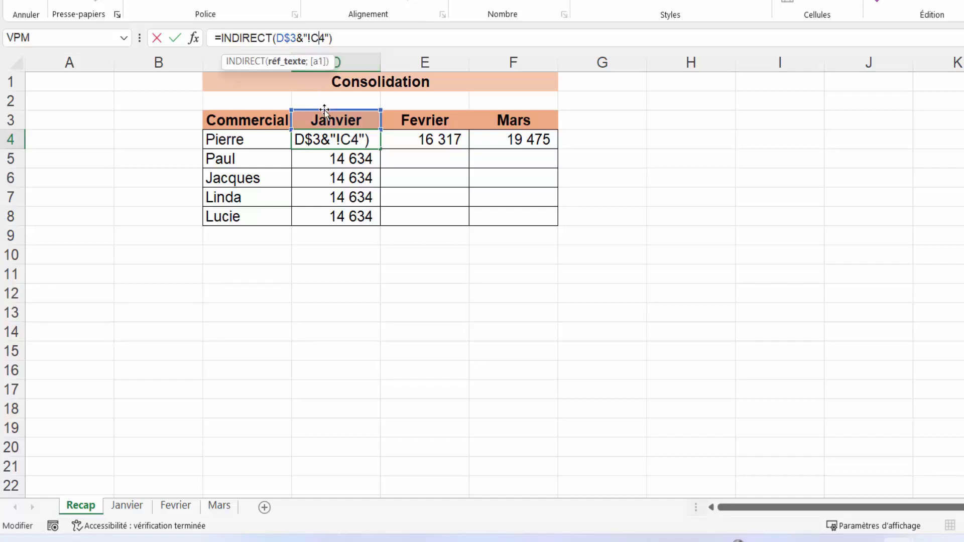
text(")
key(Home)
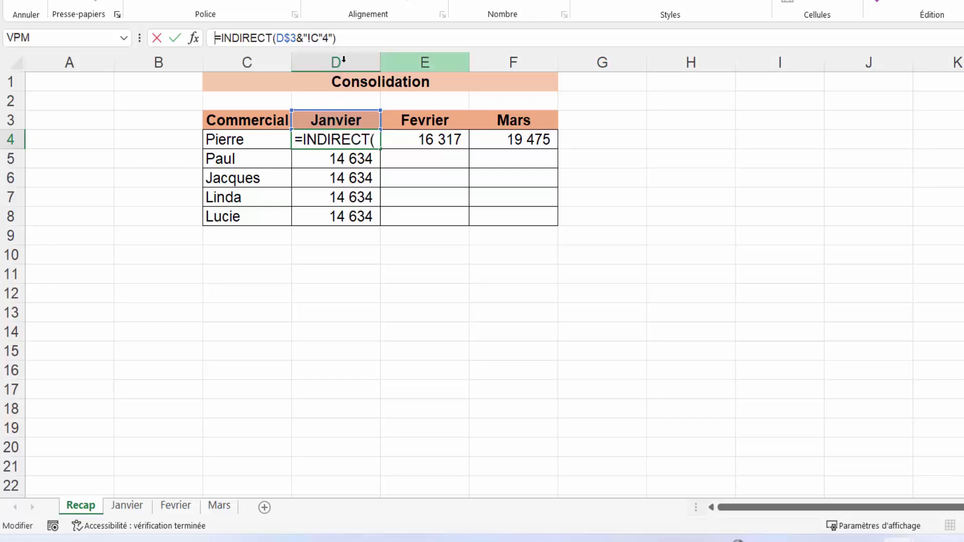
click(323, 38)
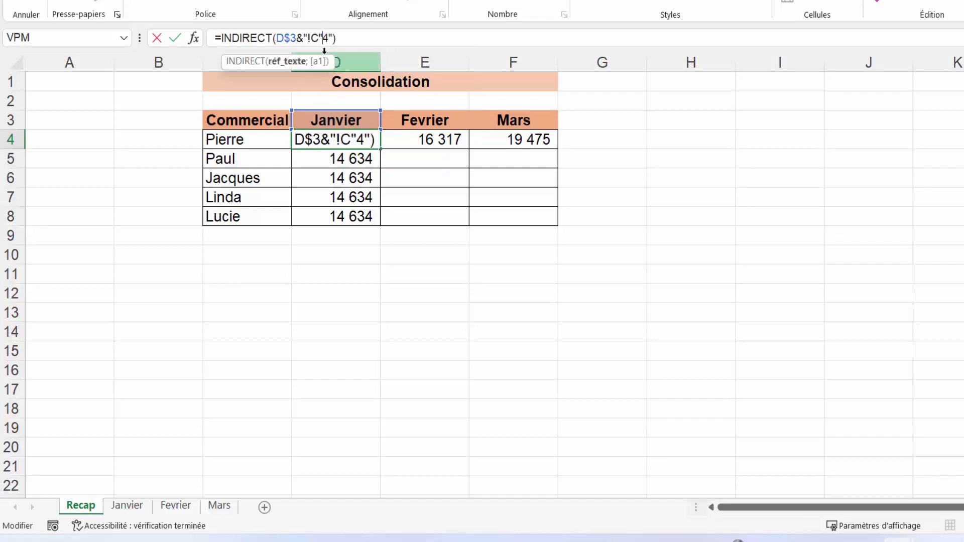
text(&)
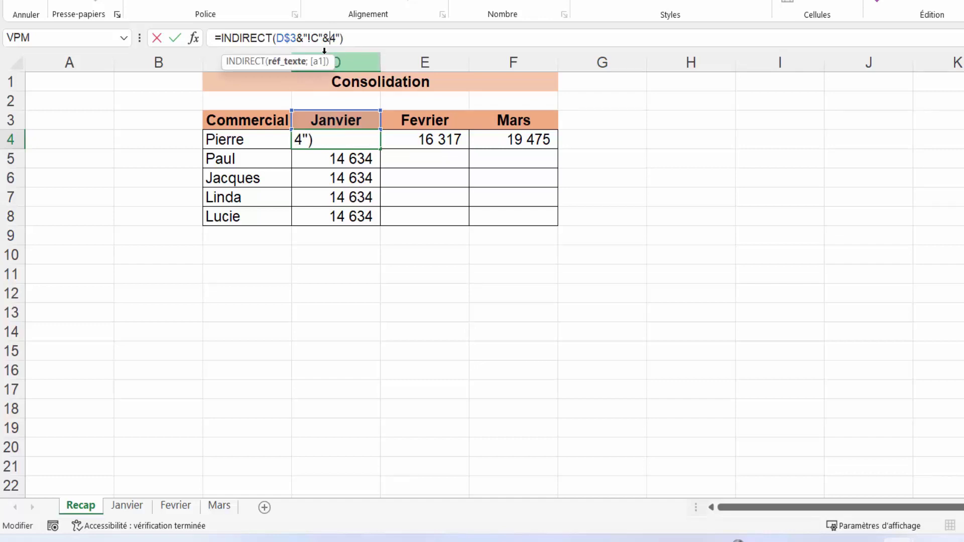
key(Delete)
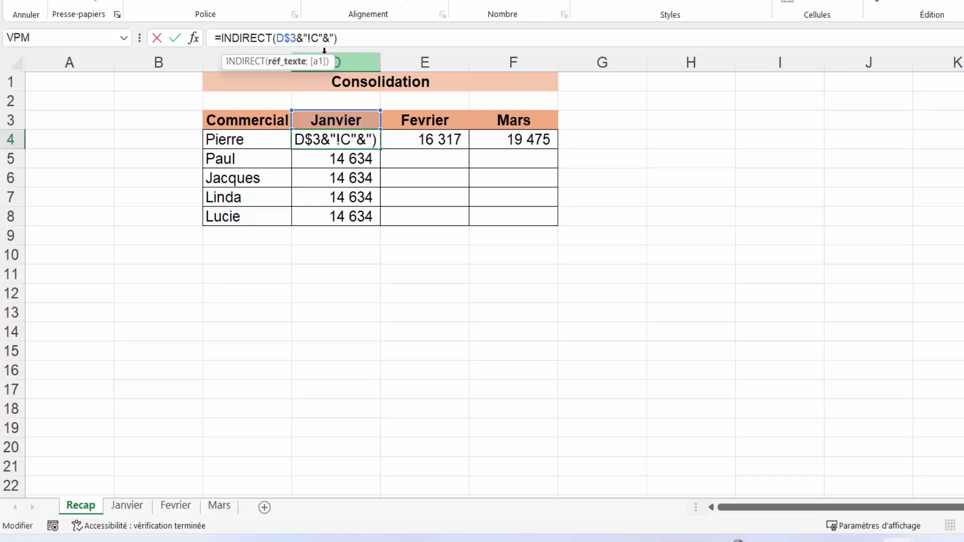
key(Delete)
text(l)
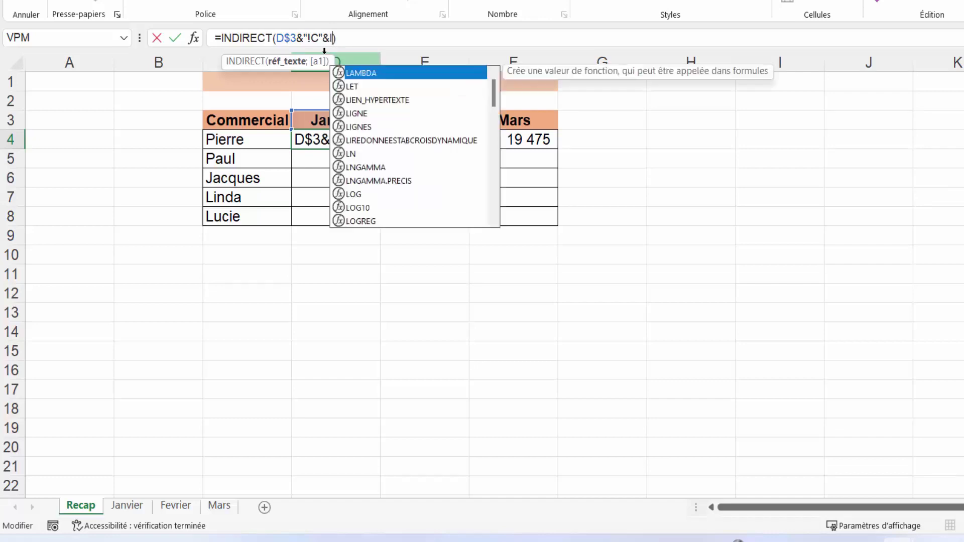
text(igne()
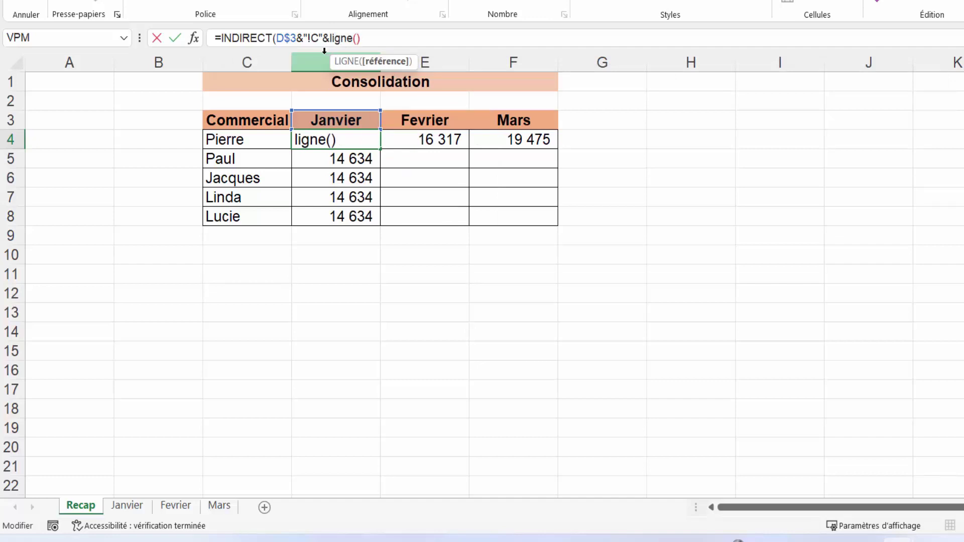
text())
key(Return)
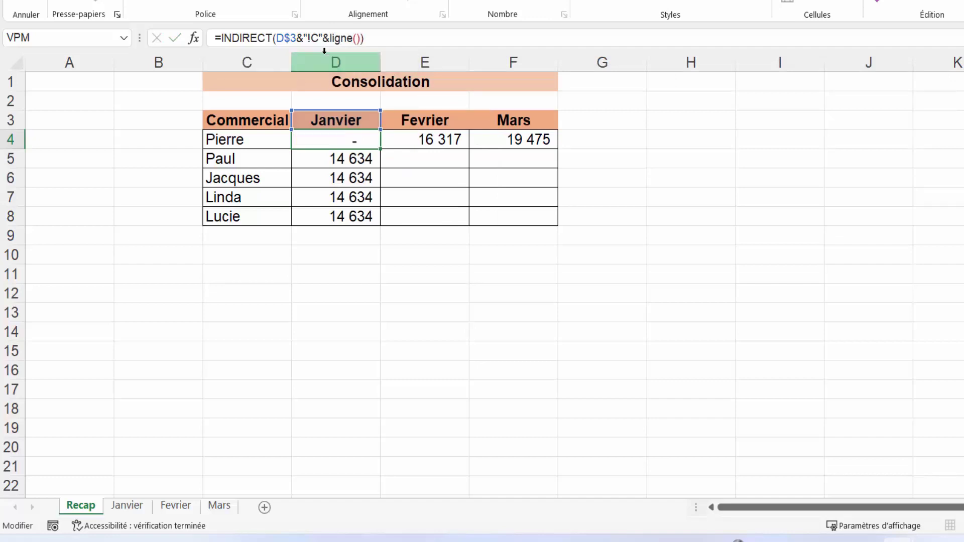
key(Up)
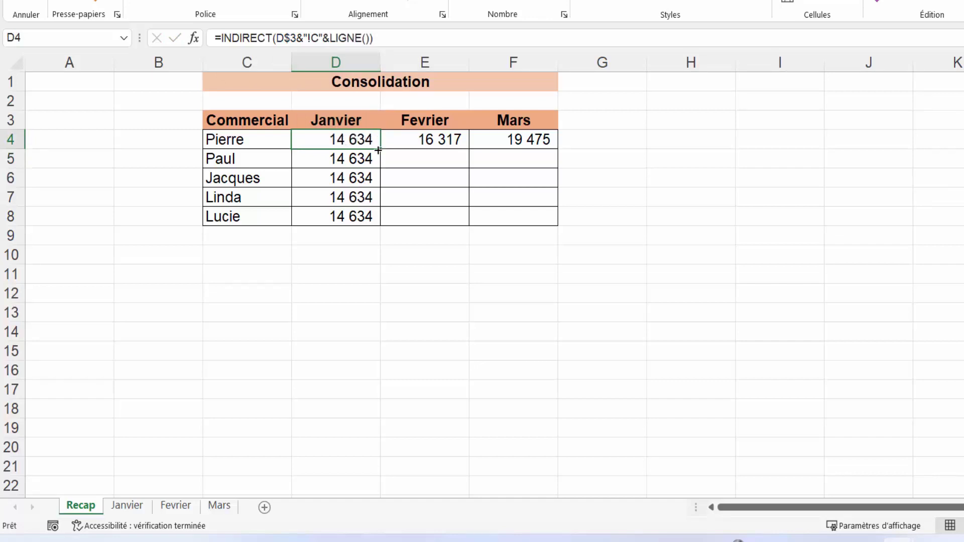
Fill D4's LIGNE() formula down to D8 and check Paul's and Lucie's figures against the Janvier sheet.
drag(381, 149, 379, 217)
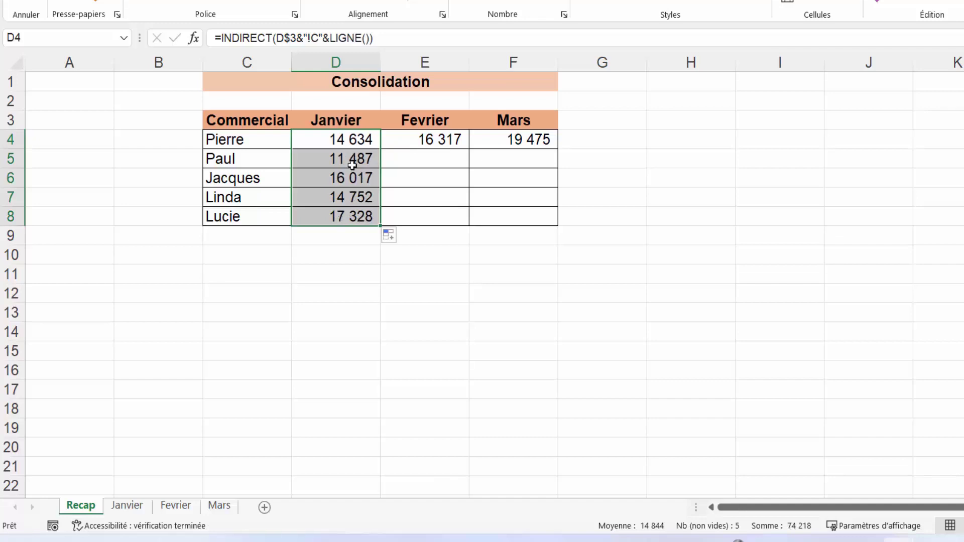
click(350, 215)
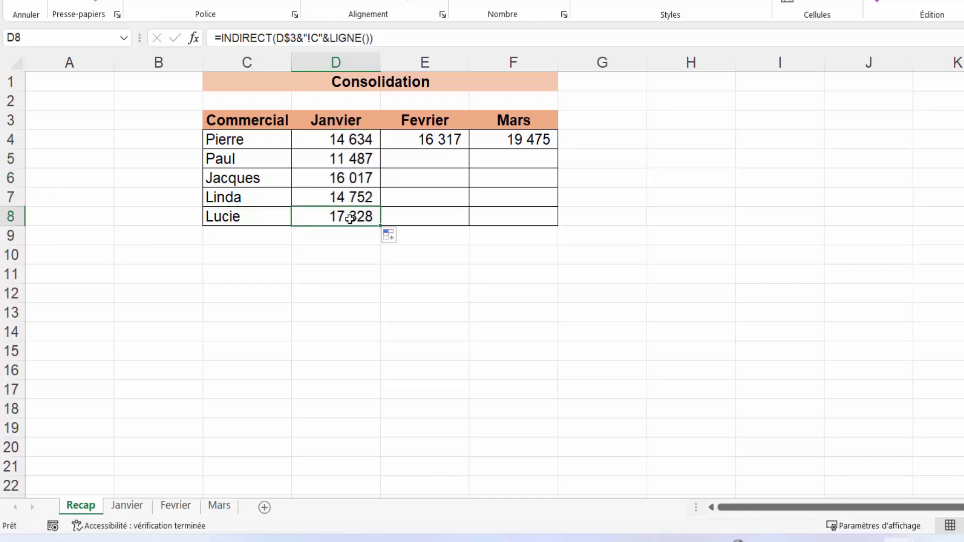
click(360, 155)
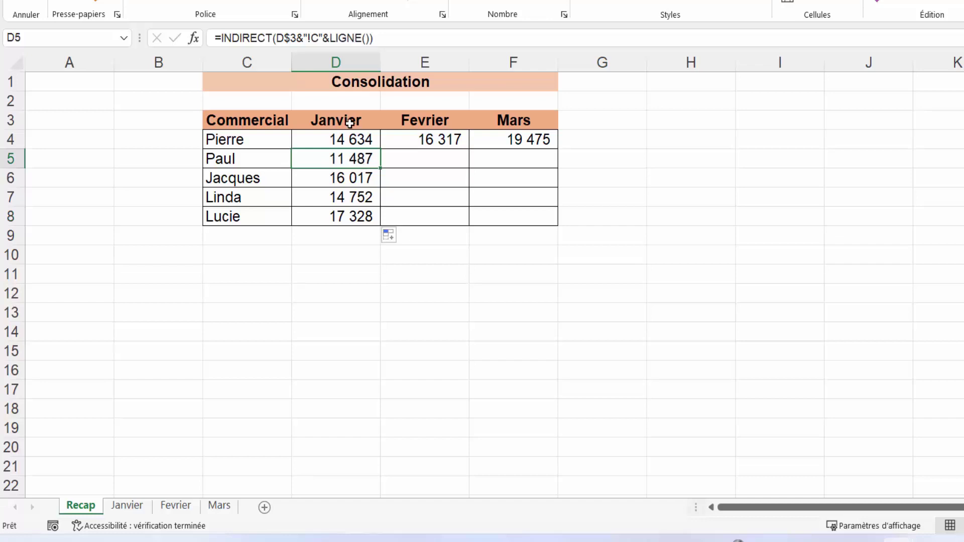
click(140, 506)
click(270, 161)
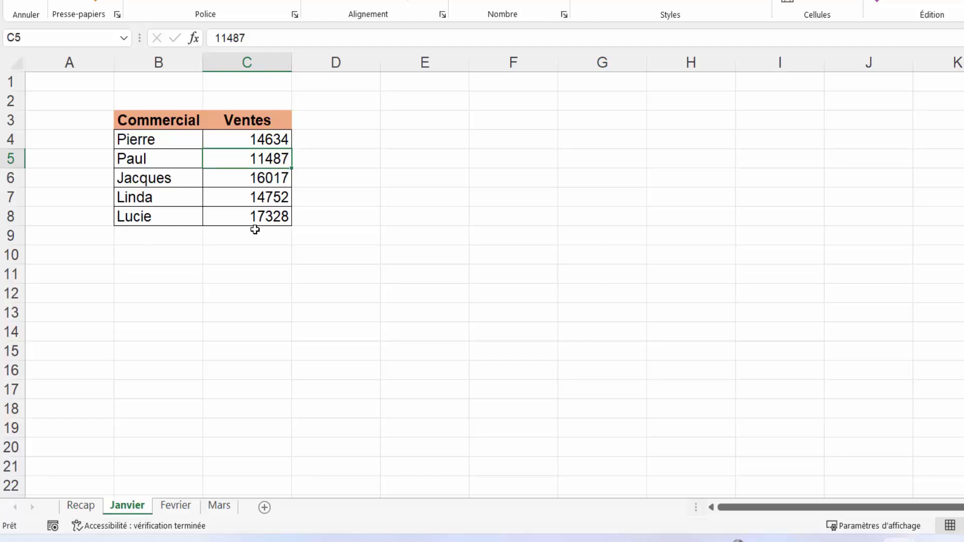
click(273, 216)
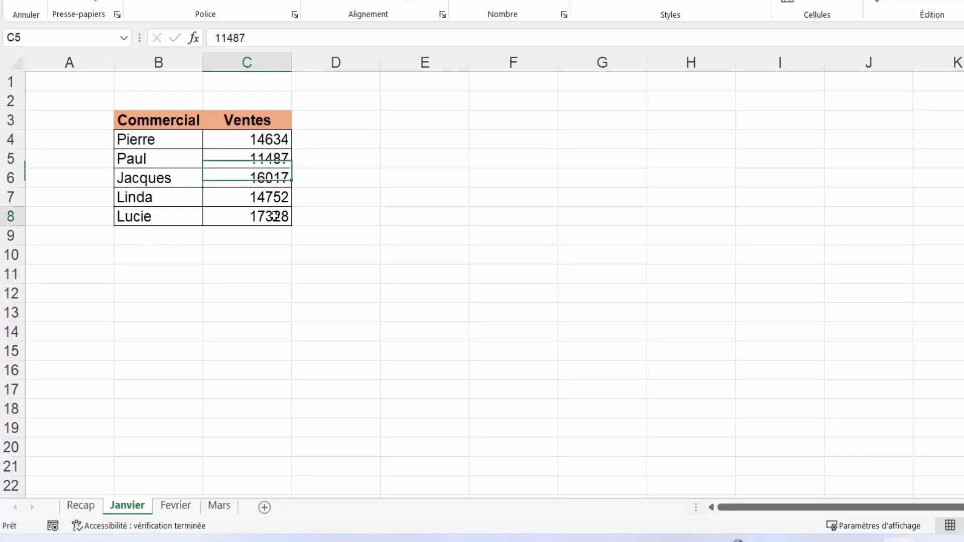
click(80, 506)
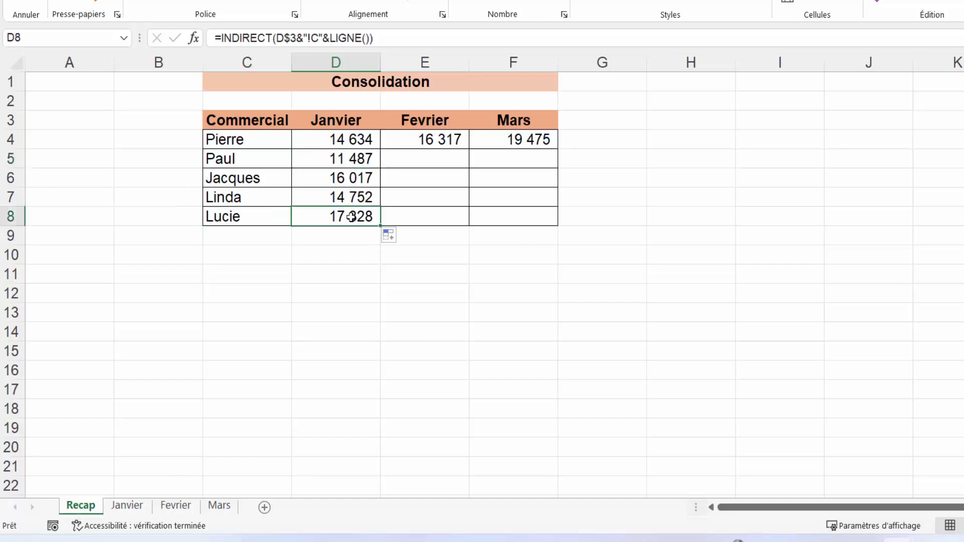
click(361, 144)
Extend the Paul-to-Lucie formulas into Fevrier and Mars and check Lucie against the Mars sheet.
mouse_move(366, 158)
mouse_down()
mouse_move(370, 216)
mouse_move(546, 218)
mouse_up()
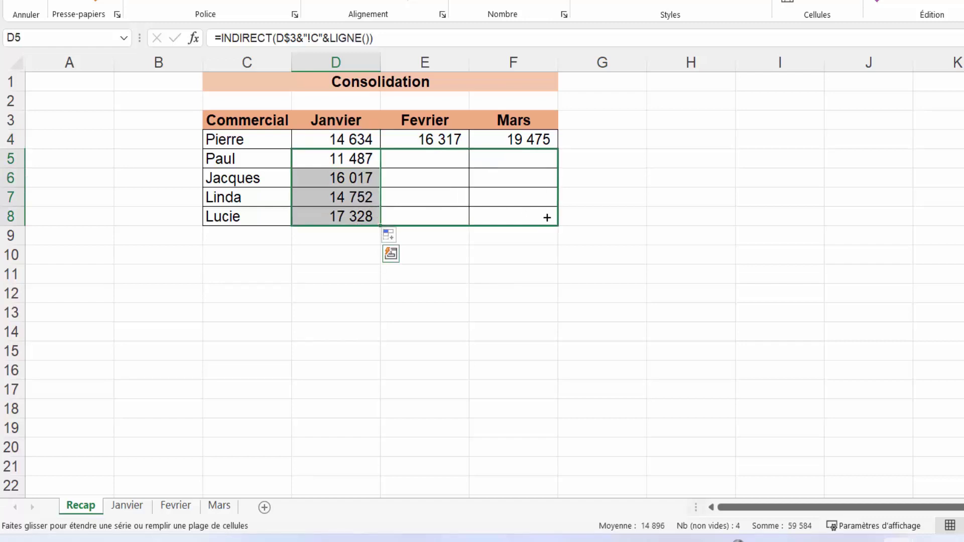
click(527, 217)
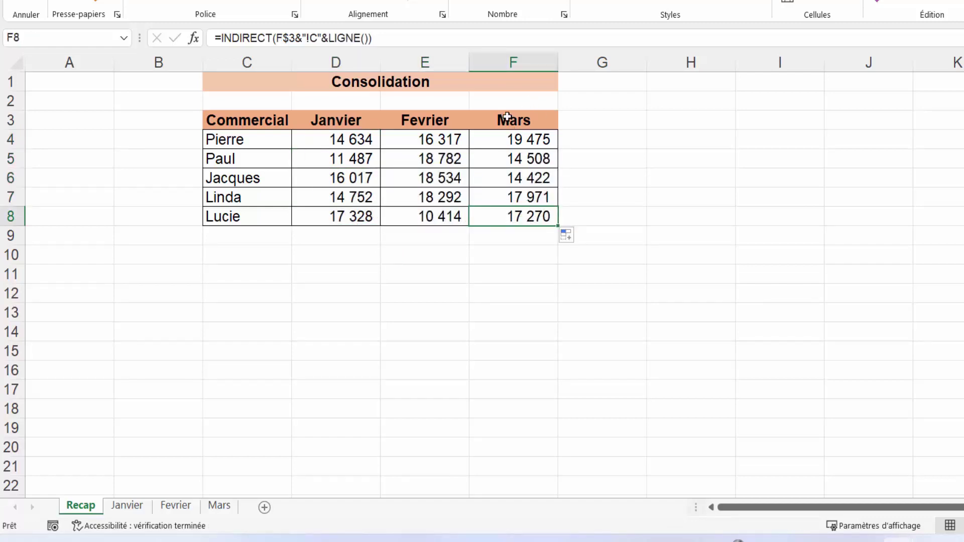
click(217, 506)
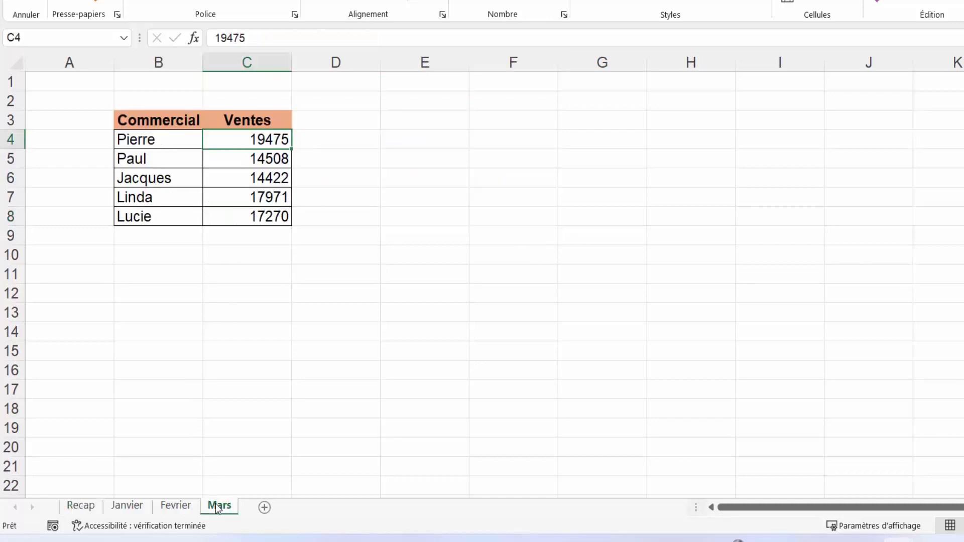
click(271, 214)
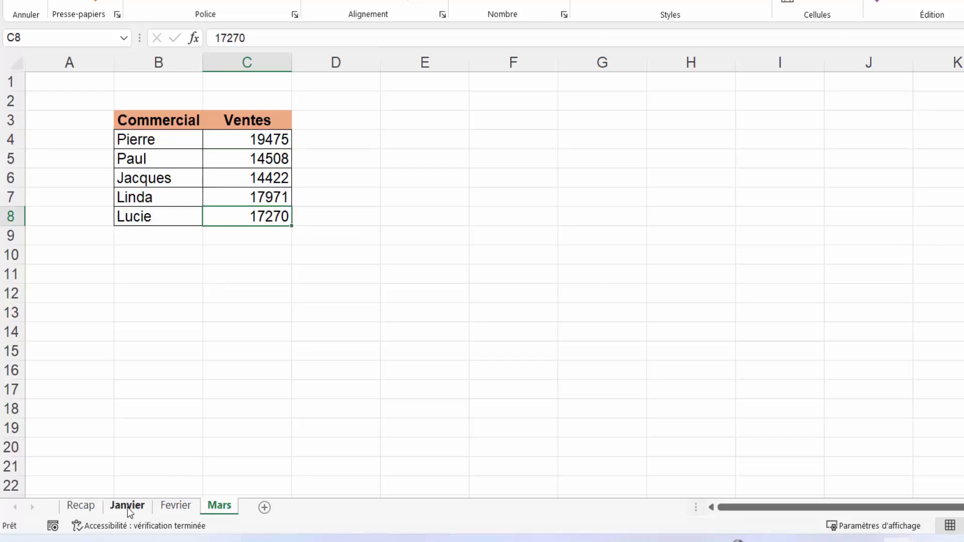
click(80, 506)
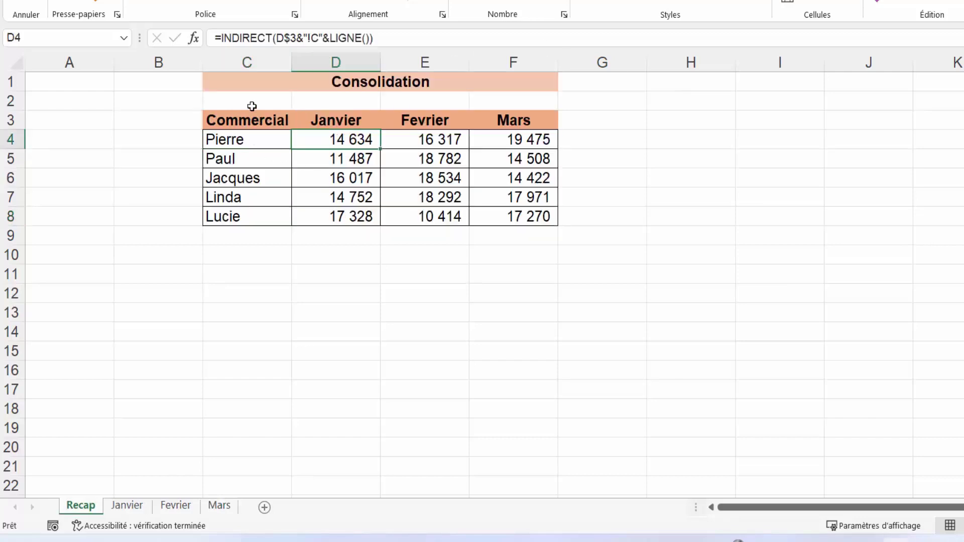
click(227, 118)
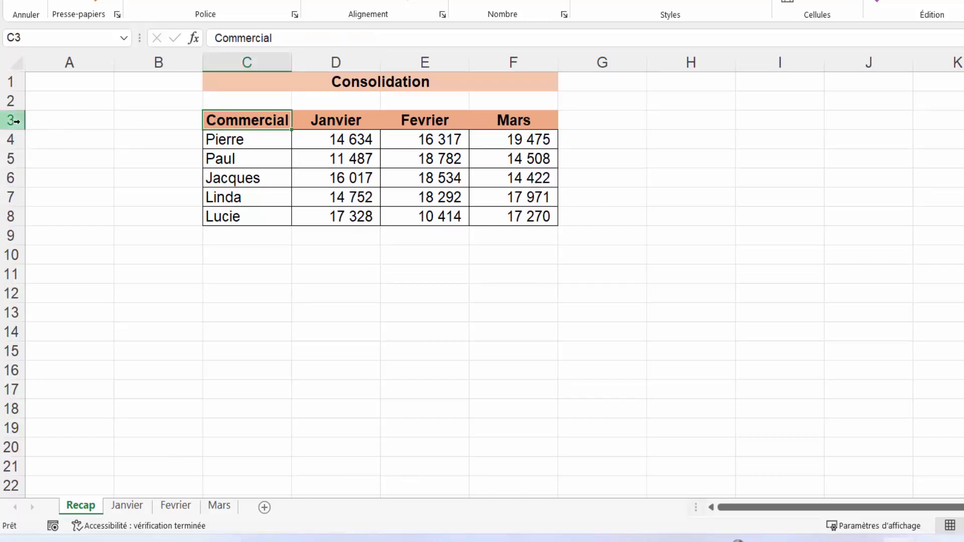
Review the sales tables on the Janvier, Fevrier and Mars sheets.
click(11, 120)
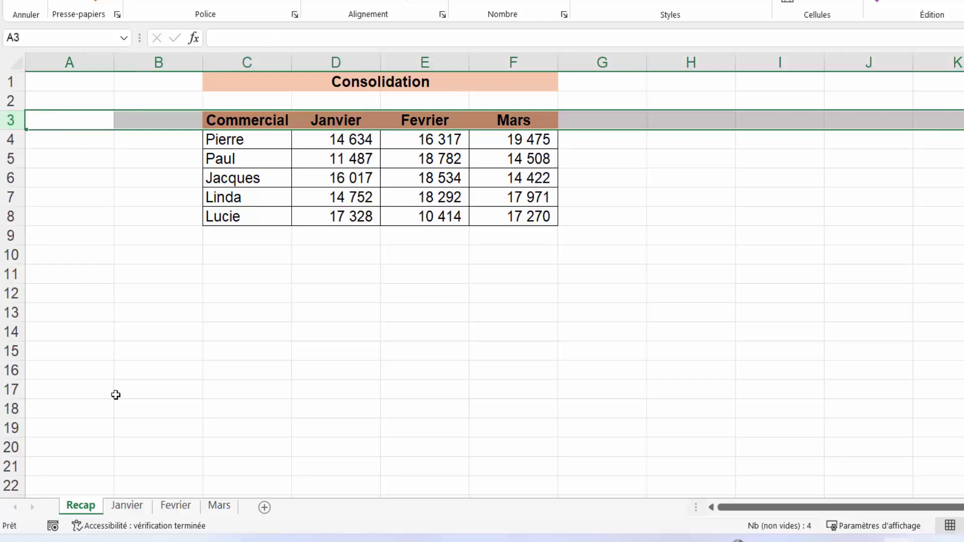
click(131, 508)
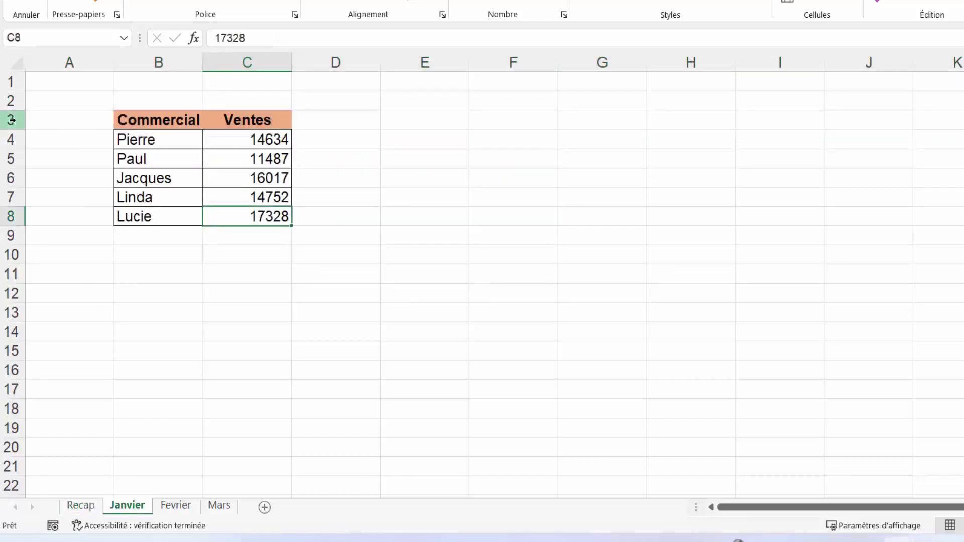
drag(145, 120, 259, 216)
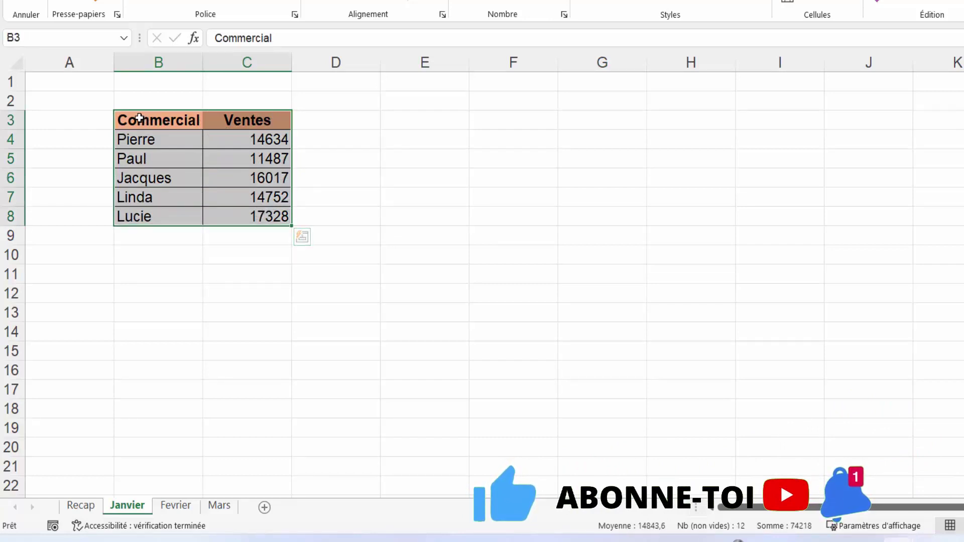
click(29, 119)
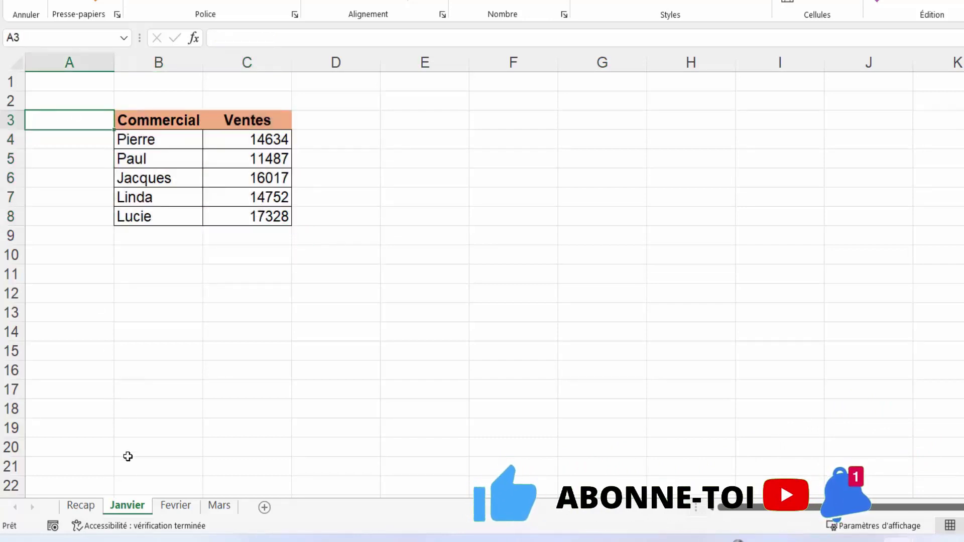
click(177, 505)
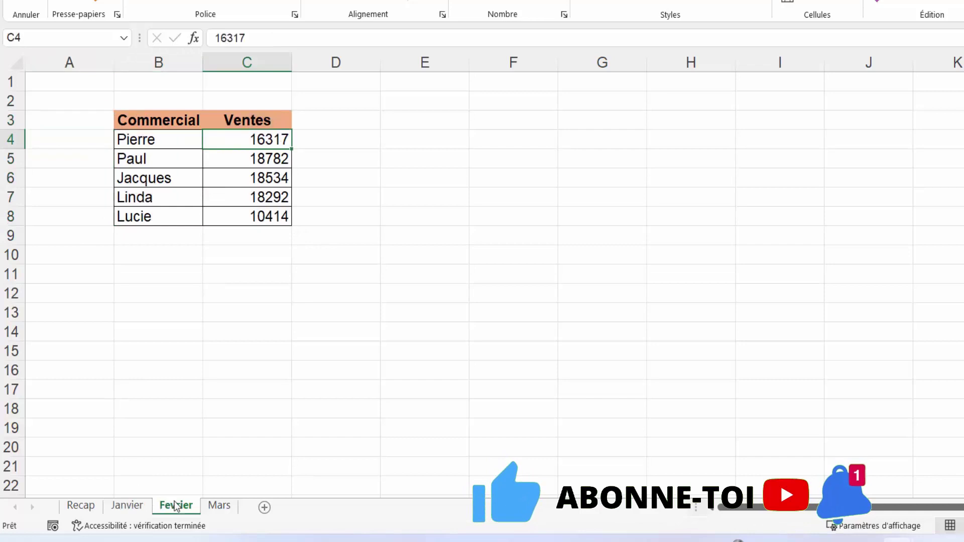
click(219, 505)
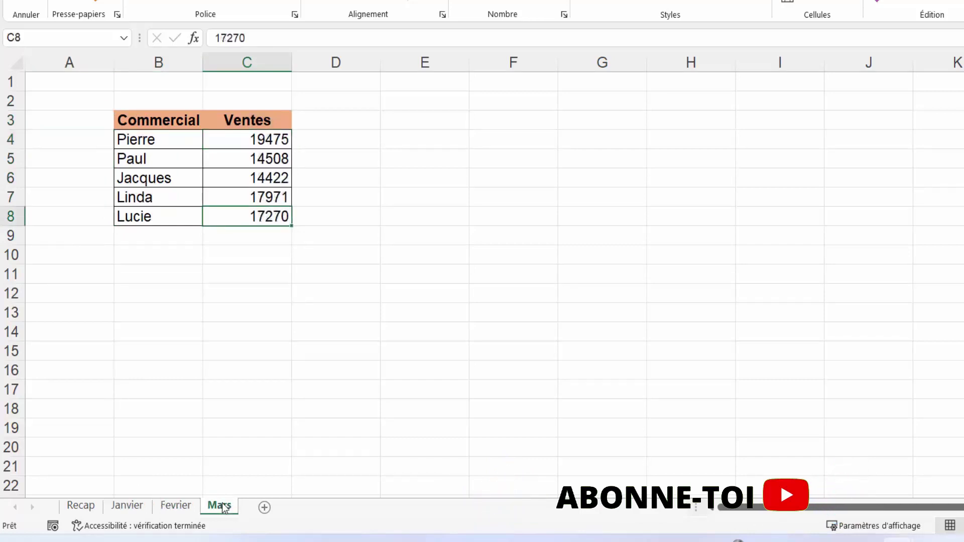
click(80, 505)
click(118, 164)
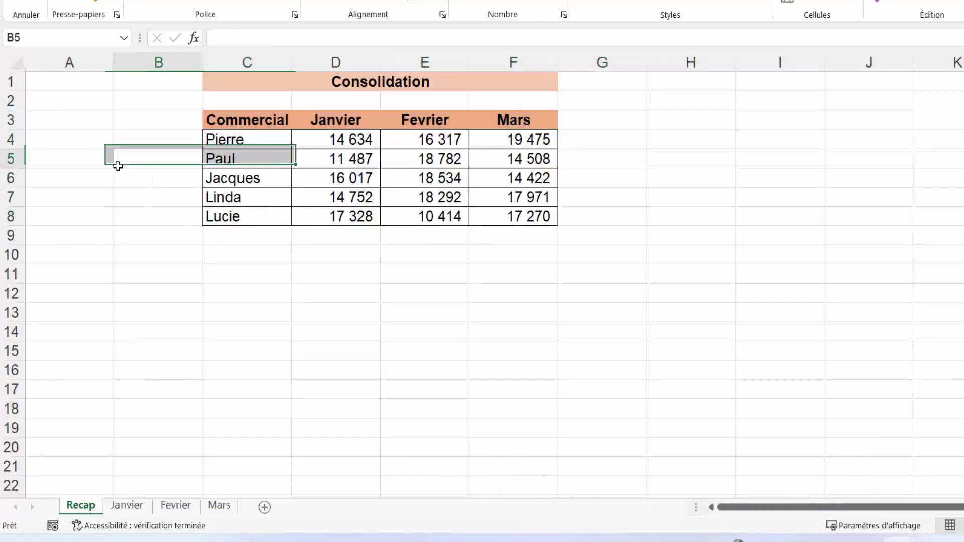
Insert a blank row above header row 3 of the Consolidation table.
click(15, 121)
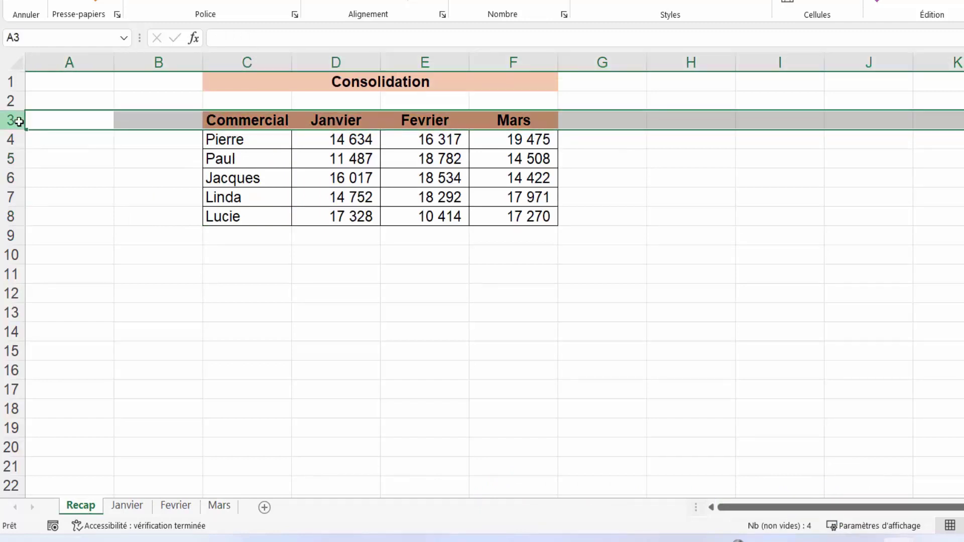
right_click(19, 122)
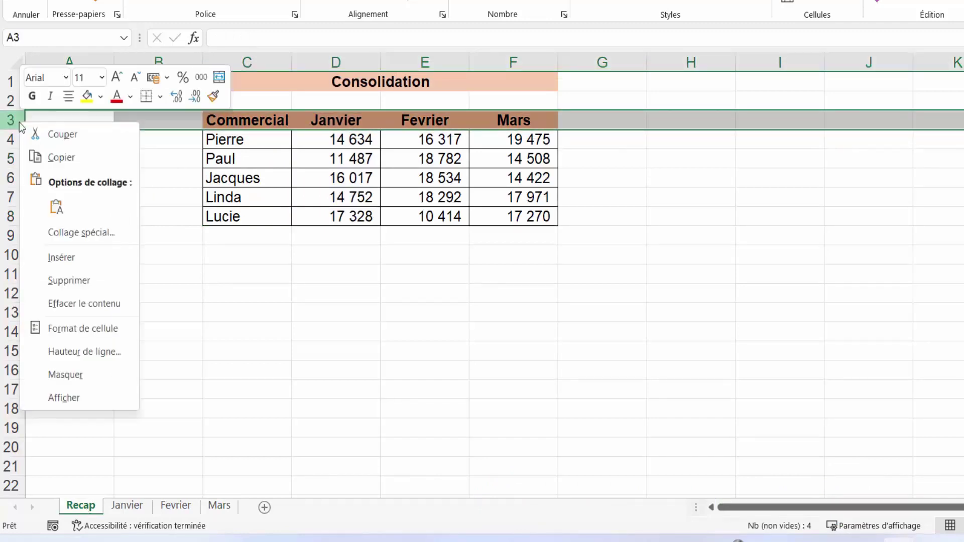
click(71, 258)
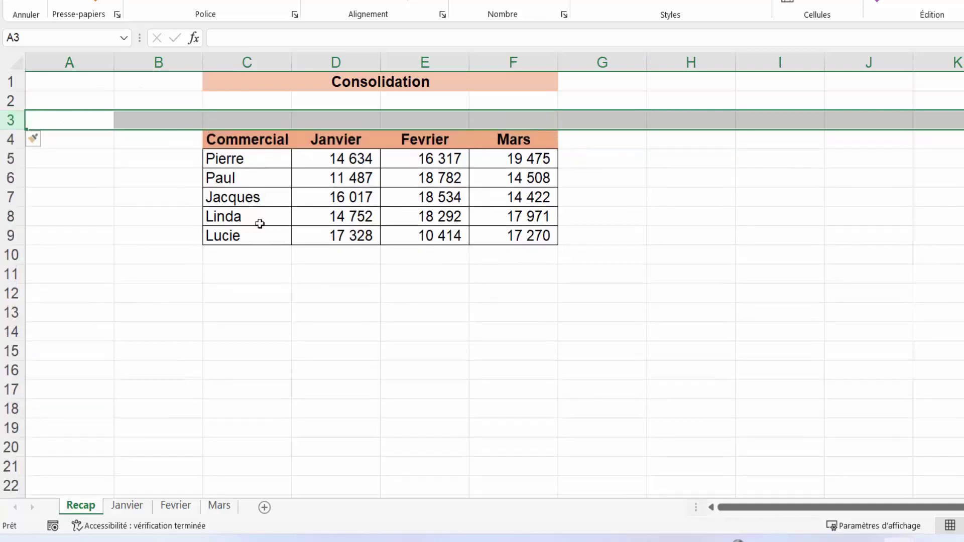
click(363, 161)
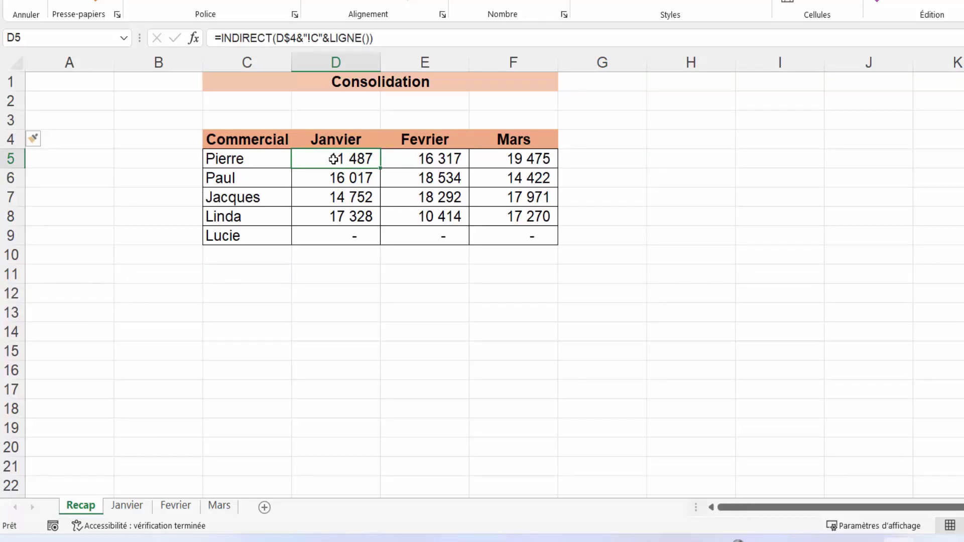
Change D5 to =INDIRECT(D$4&"!C"&LIGNE()-1) and refill it down to row 9 and across to F.
click(371, 38)
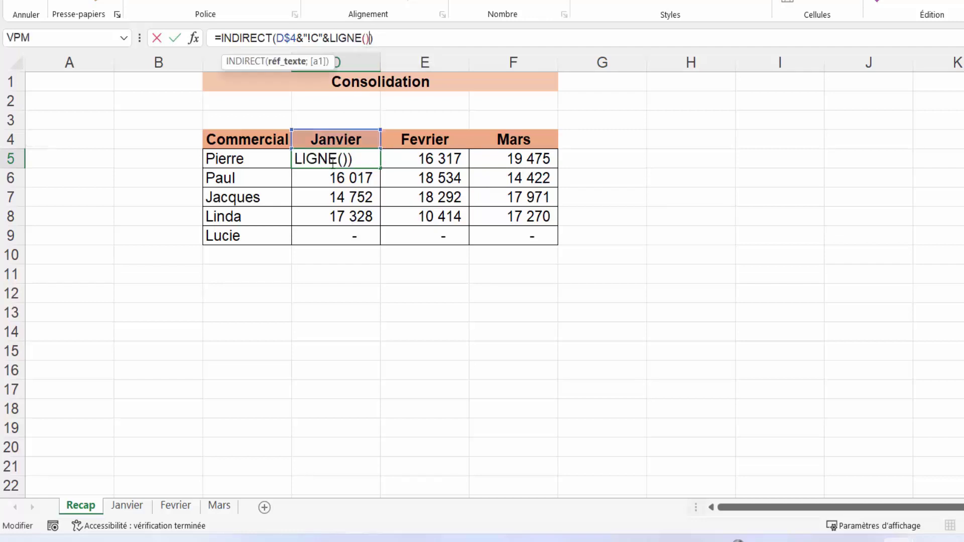
text(-1)
key(Return)
click(351, 159)
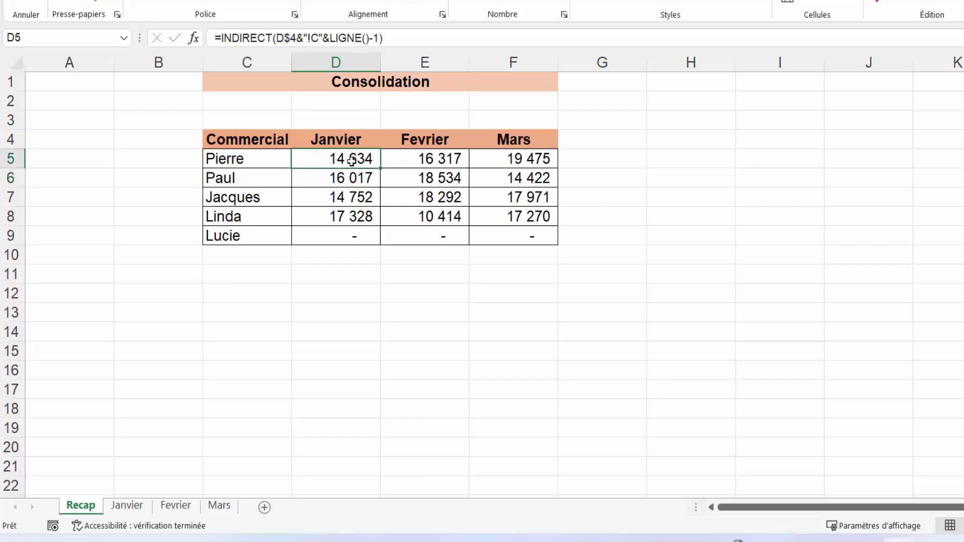
drag(382, 171, 379, 250)
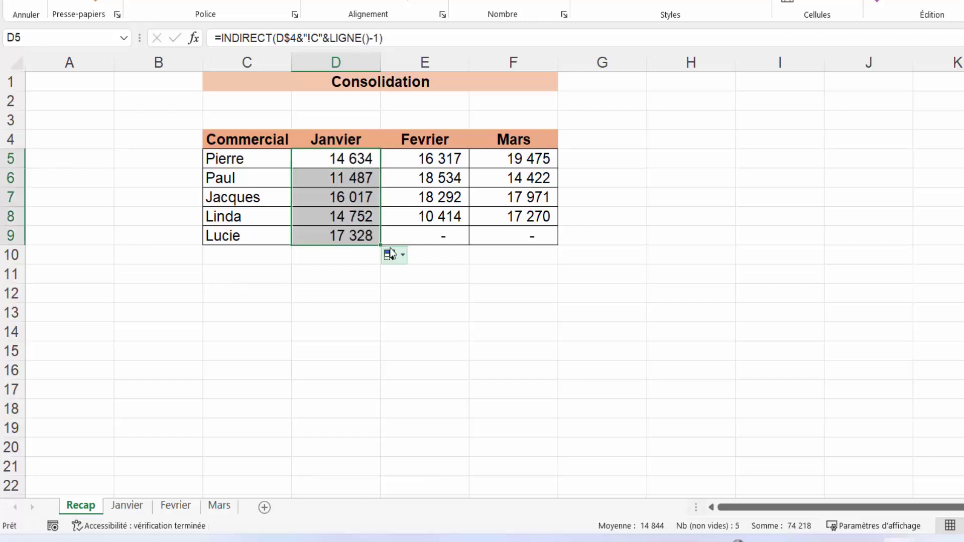
drag(378, 246, 532, 236)
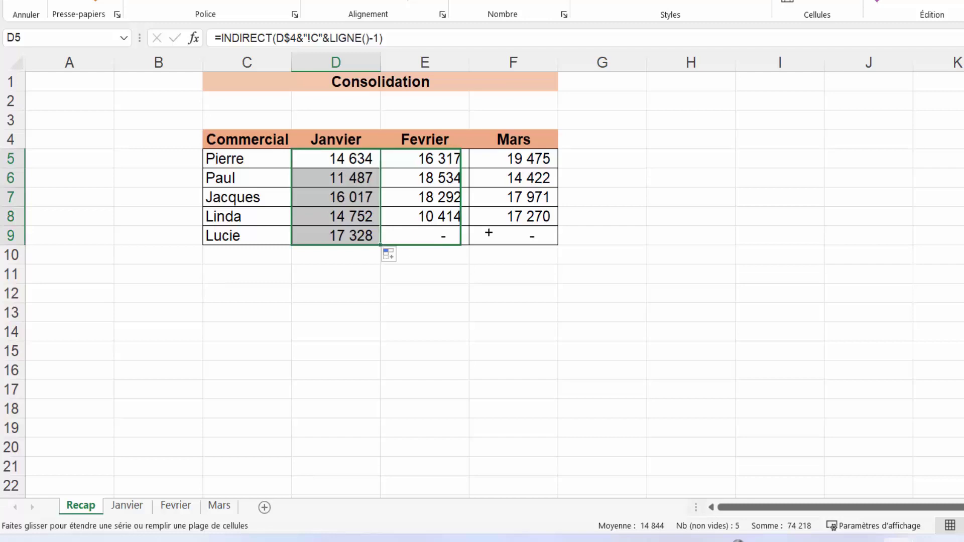
click(457, 198)
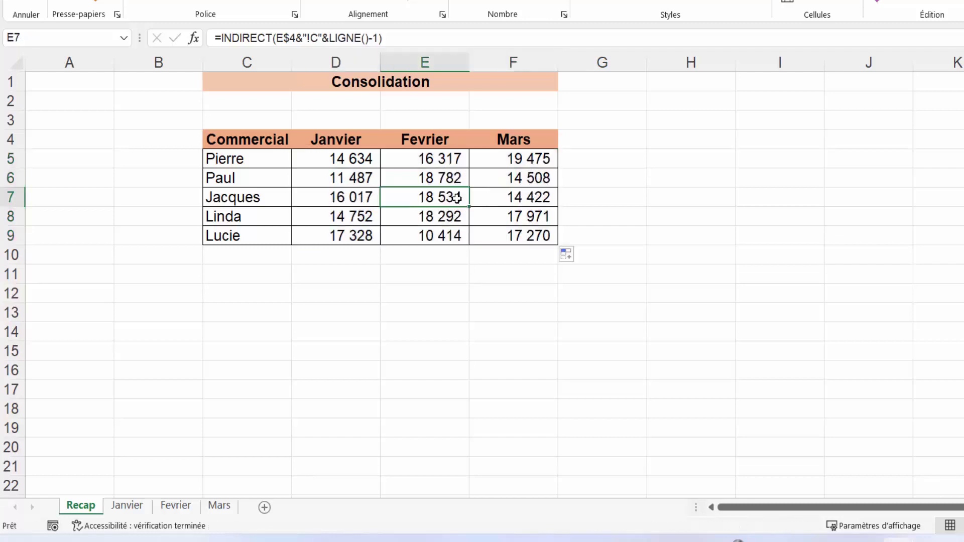